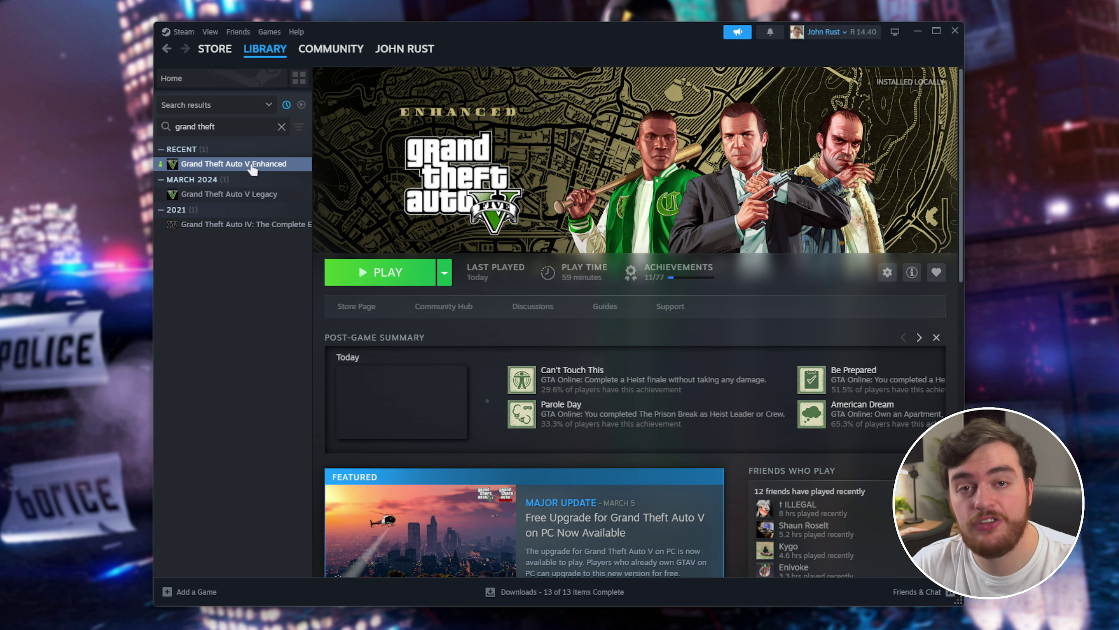
Step: Open Grand Theft Auto V Enhanced's Properties on Installed Files, showing the 91.69 GB installation
right_click(288, 168)
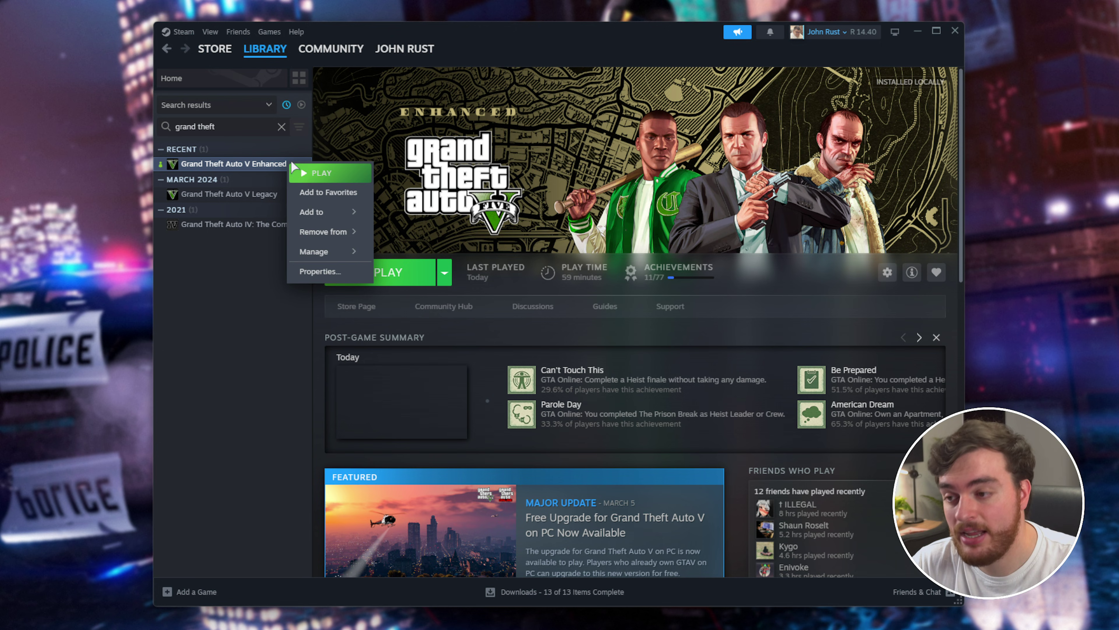
left_click(318, 273)
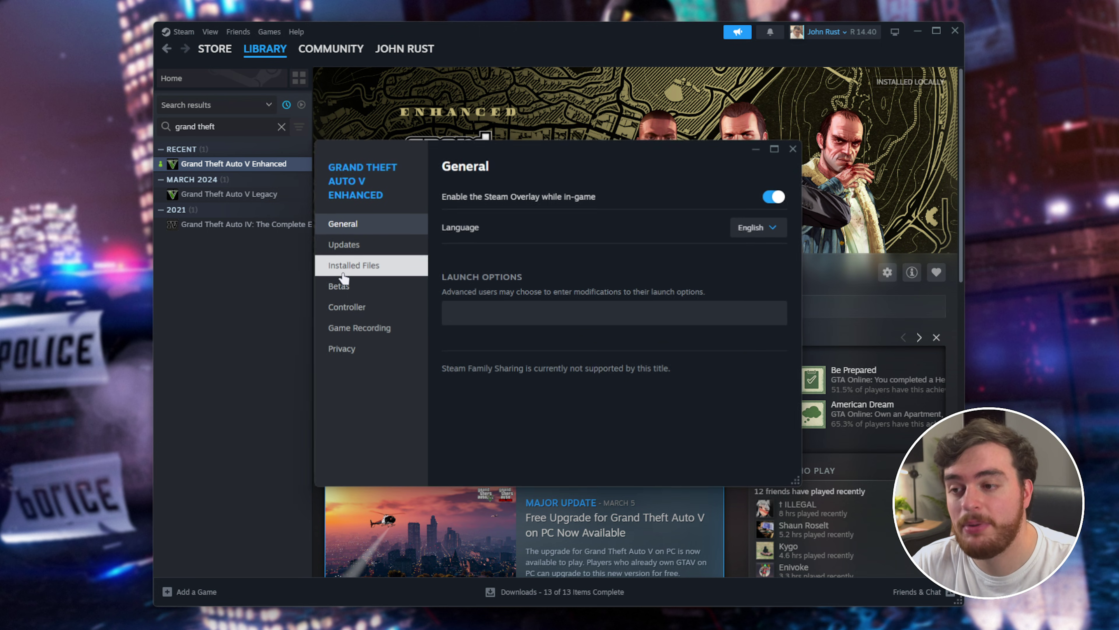
left_click(391, 273)
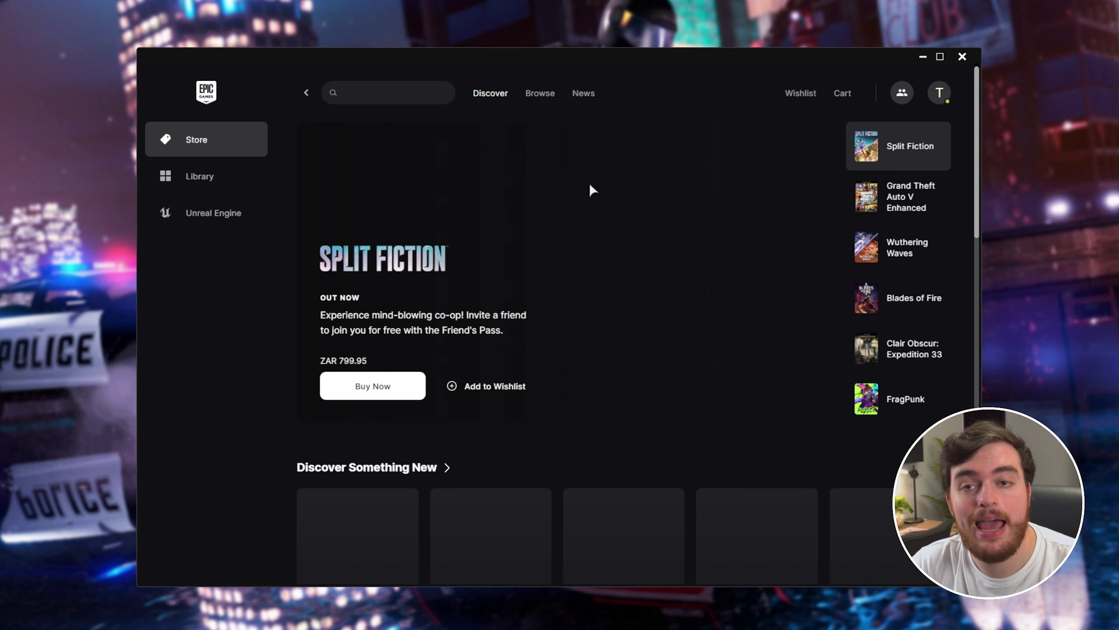
Step: Browse the Epic library's episode cards and their option menus, then minimize the launcher
left_click(222, 185)
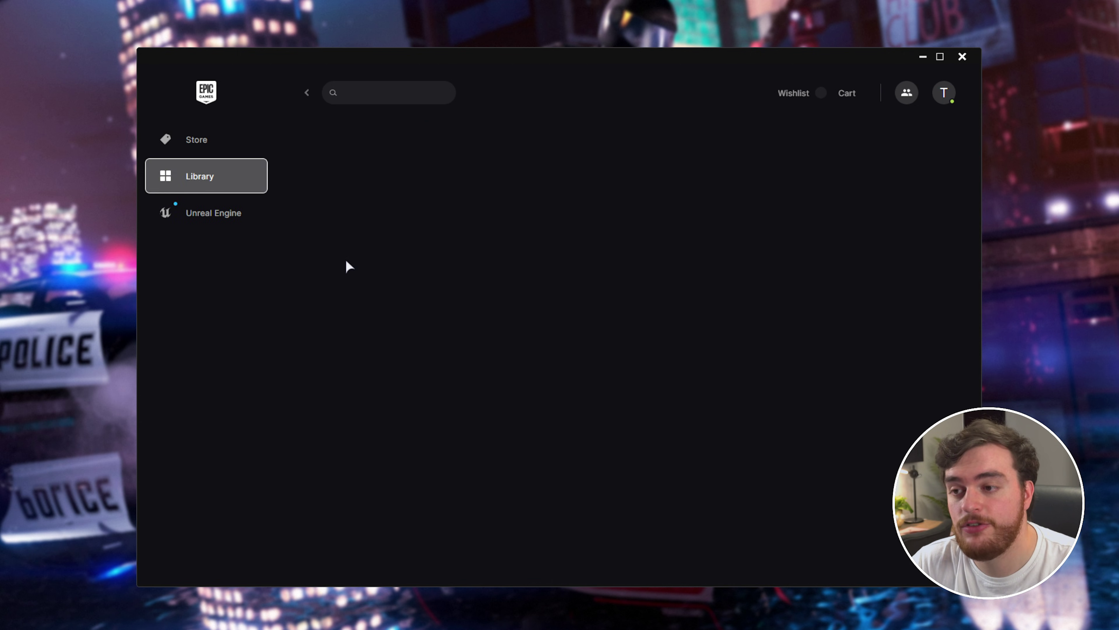
scroll(522, 461, "down", 1)
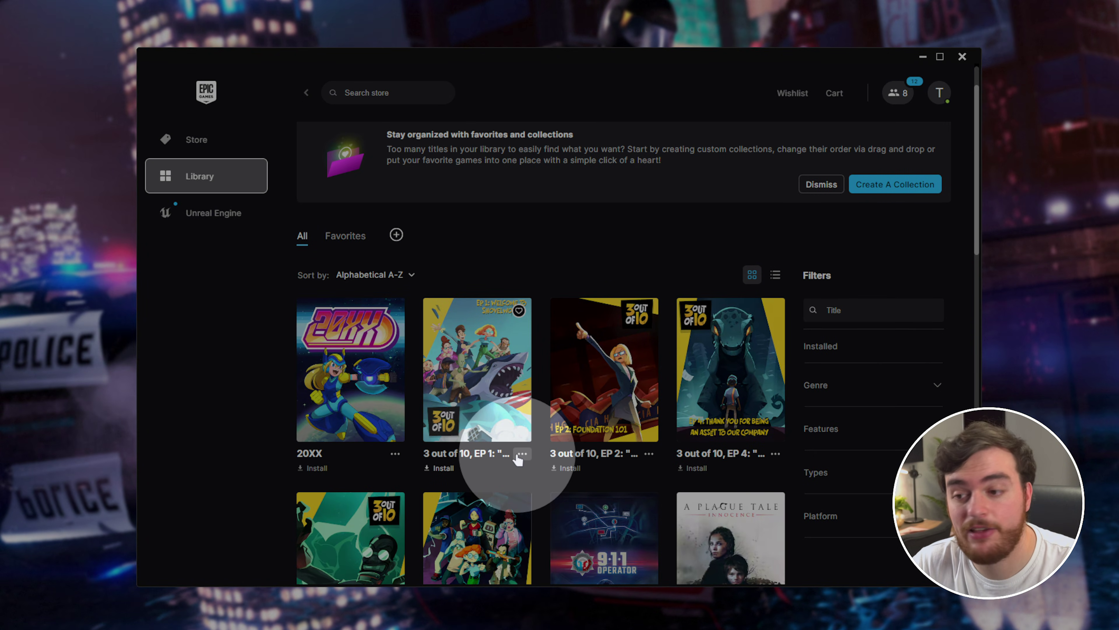
left_click(521, 458)
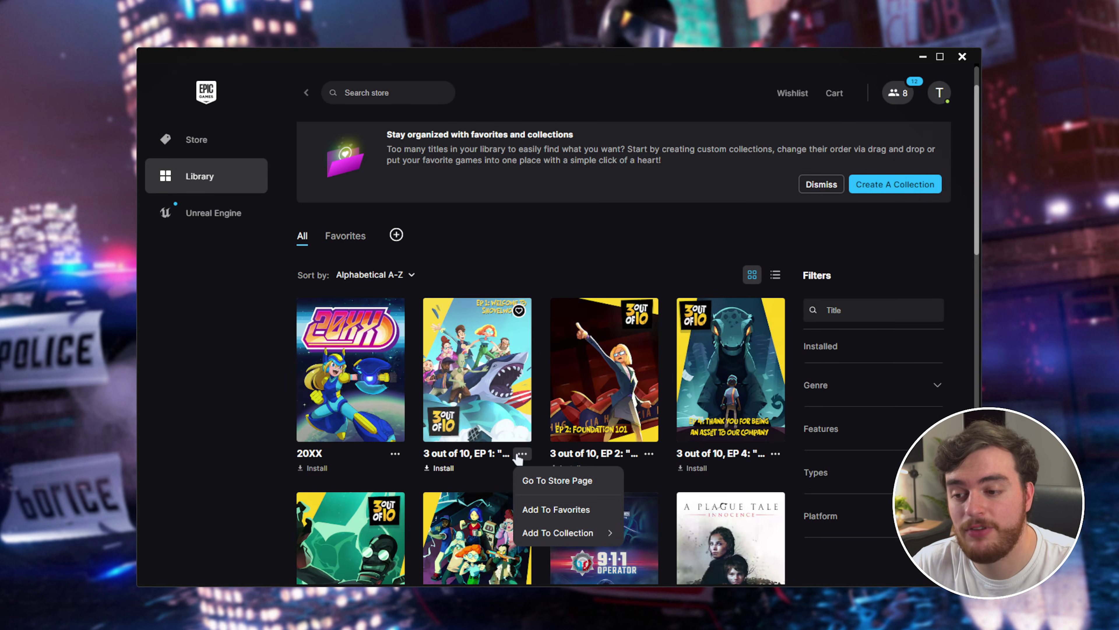
mouse_move(573, 533)
scroll(586, 573, "down", 1)
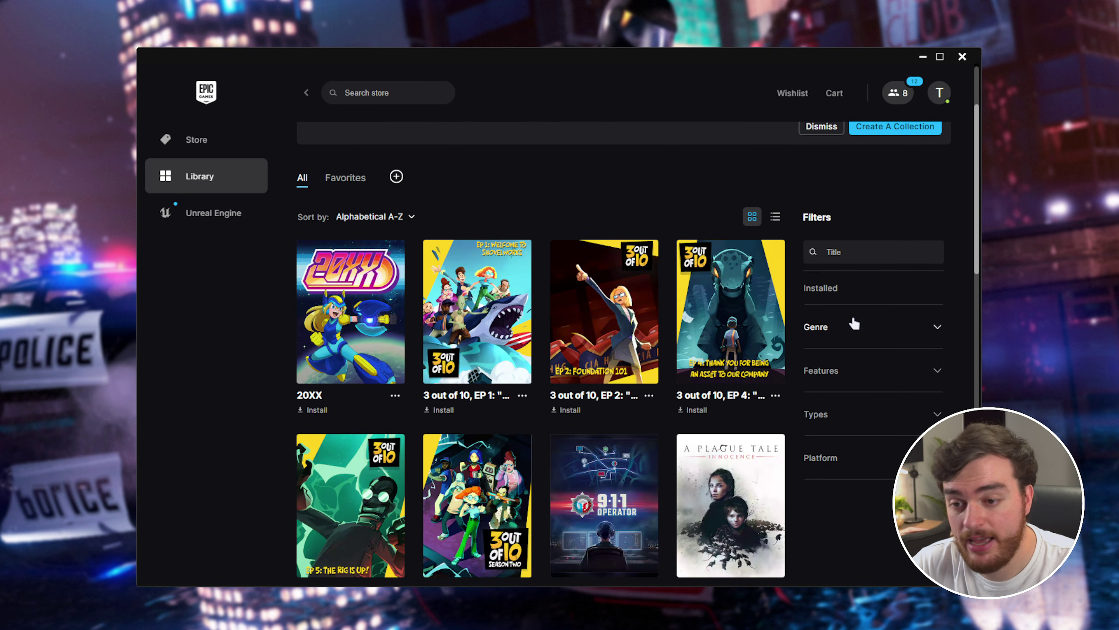
left_click(648, 395)
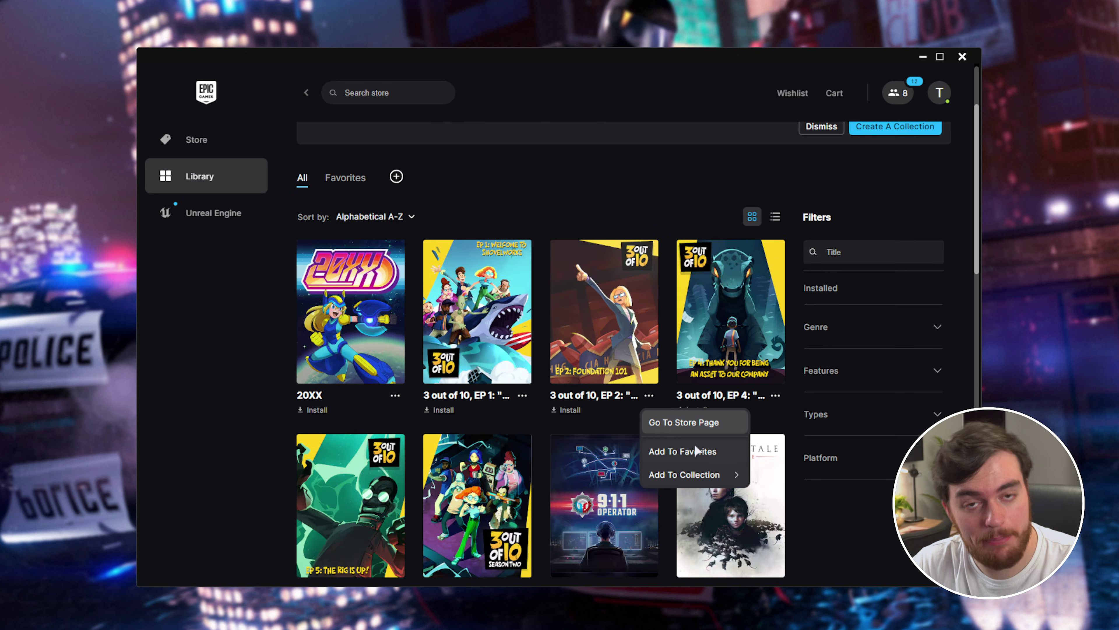
left_click(710, 117)
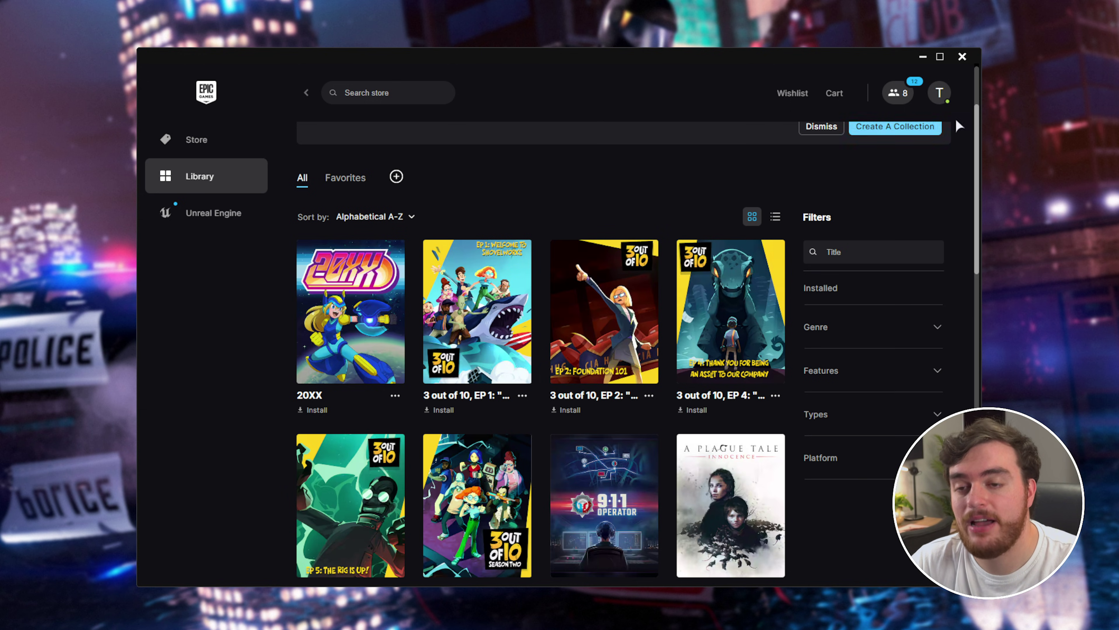
left_click(919, 57)
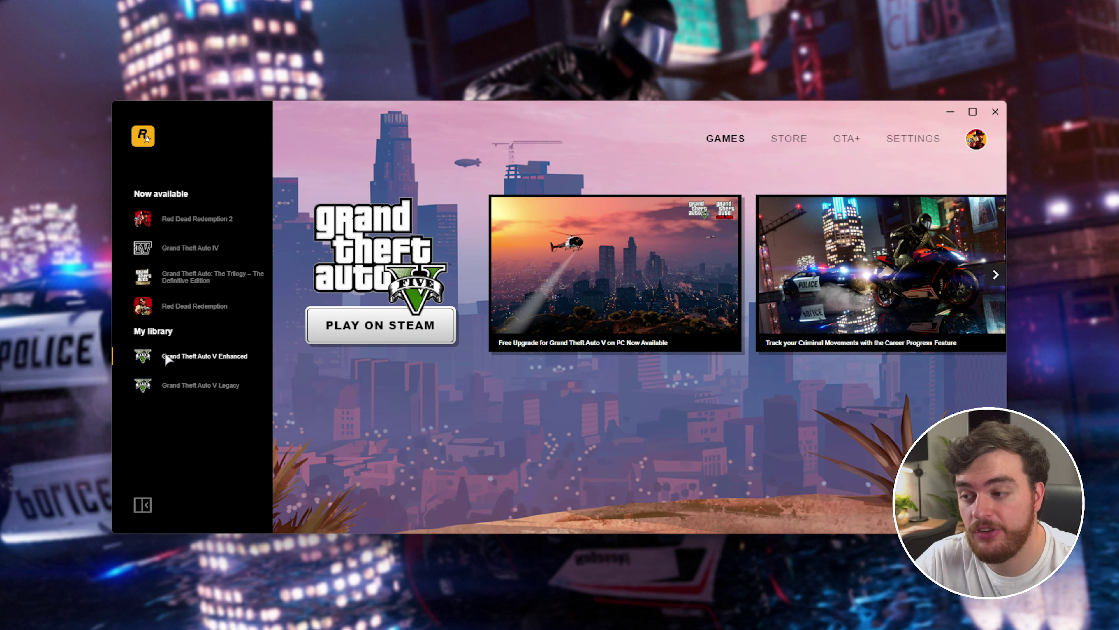
Step: Scroll through the Rockstar launcher's General settings, then go back to the GAMES page
left_click(913, 138)
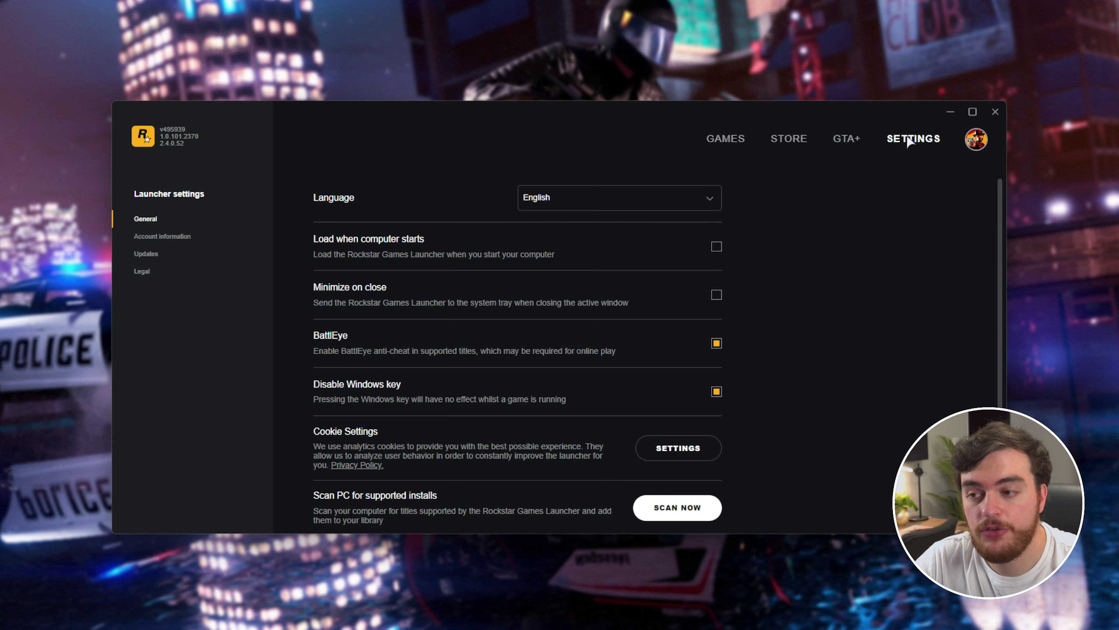
scroll(507, 282, "down", 1)
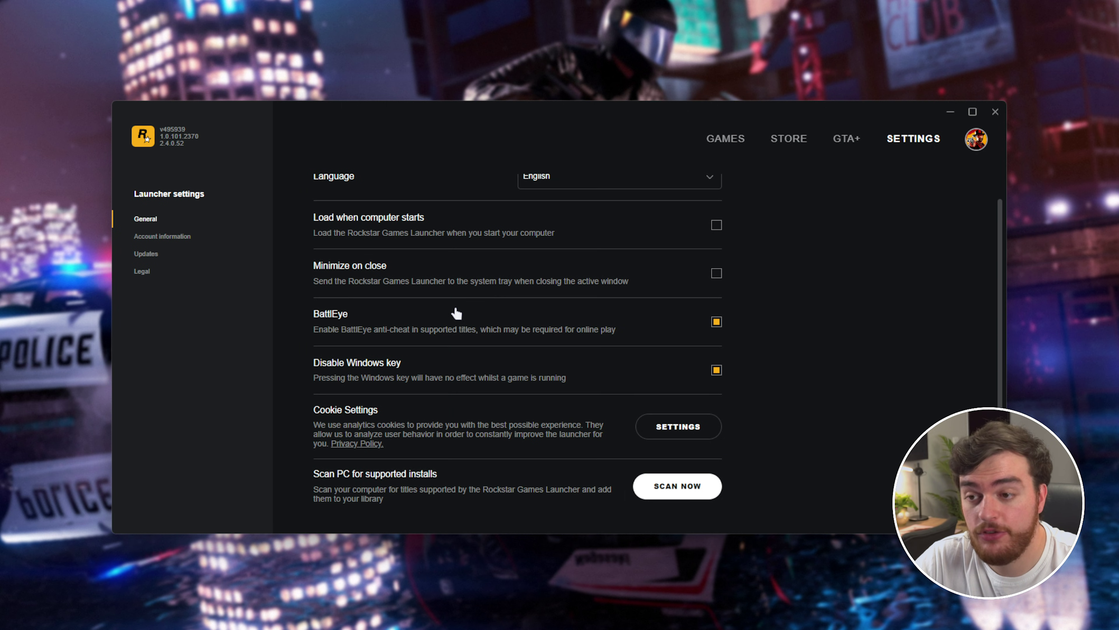
left_click(713, 141)
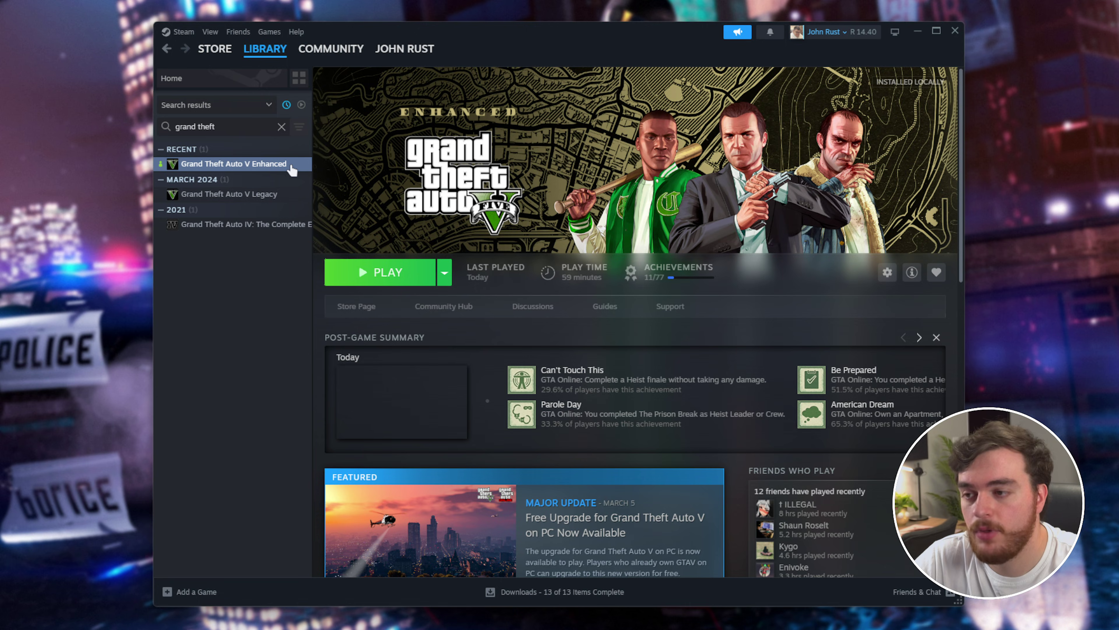
Step: Browse the local install folder of Grand Theft Auto V Enhanced from Steam
right_click(292, 170)
mouse_move(335, 255)
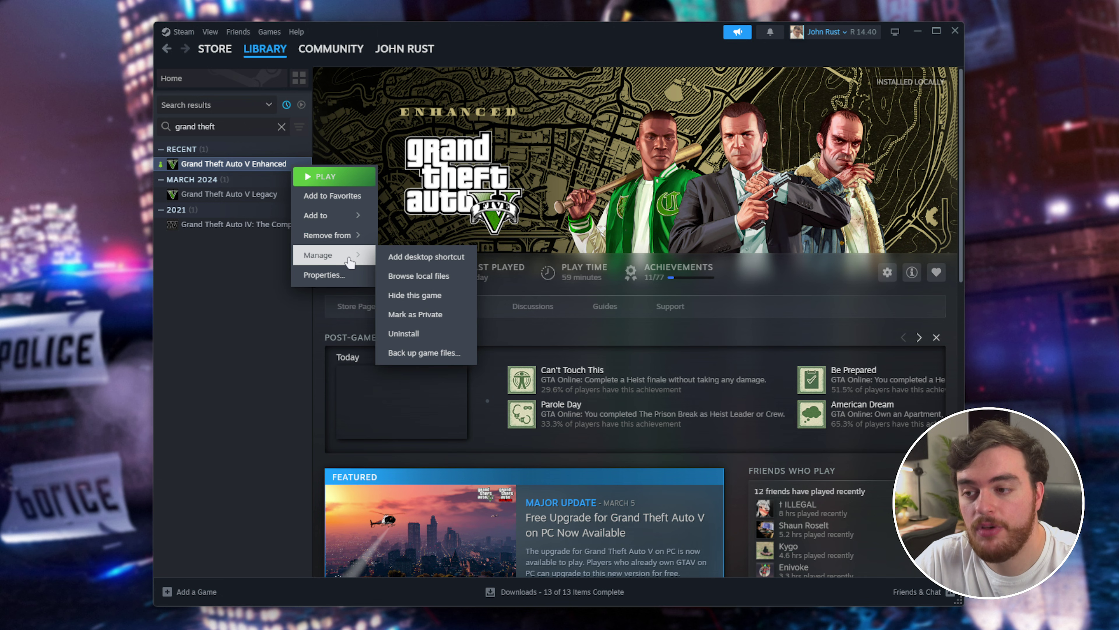
left_click(428, 276)
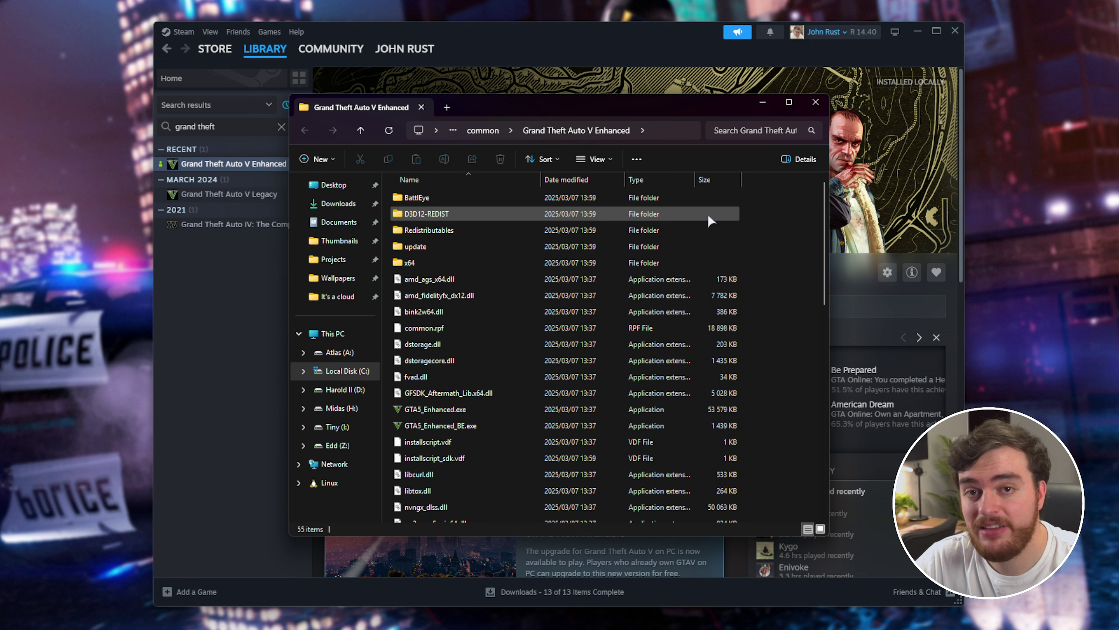
left_click_drag(770, 468, 738, 142)
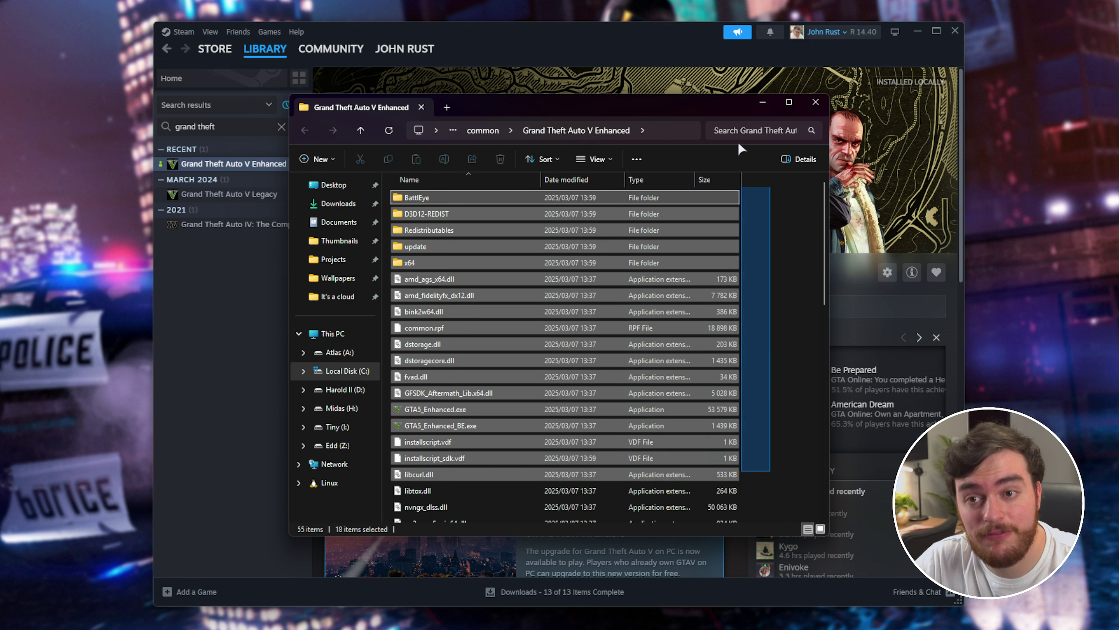
left_click(775, 271)
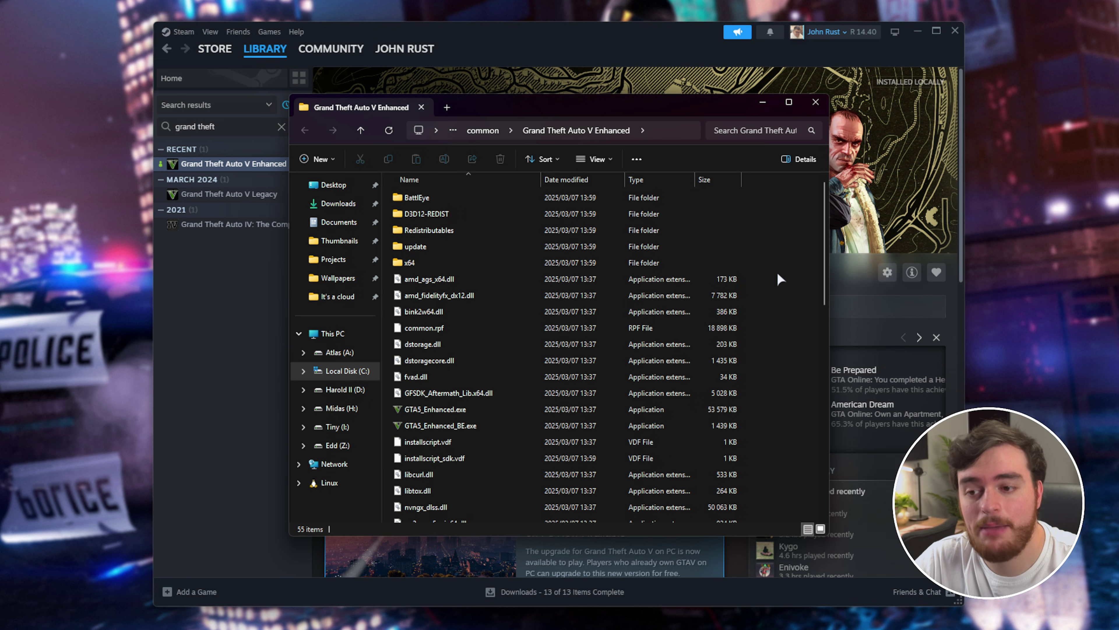
Step: Open the Redistributables folder and select Rockstar-Games-Launcher.exe and Social-Club-Setup.exe
double_click(516, 232)
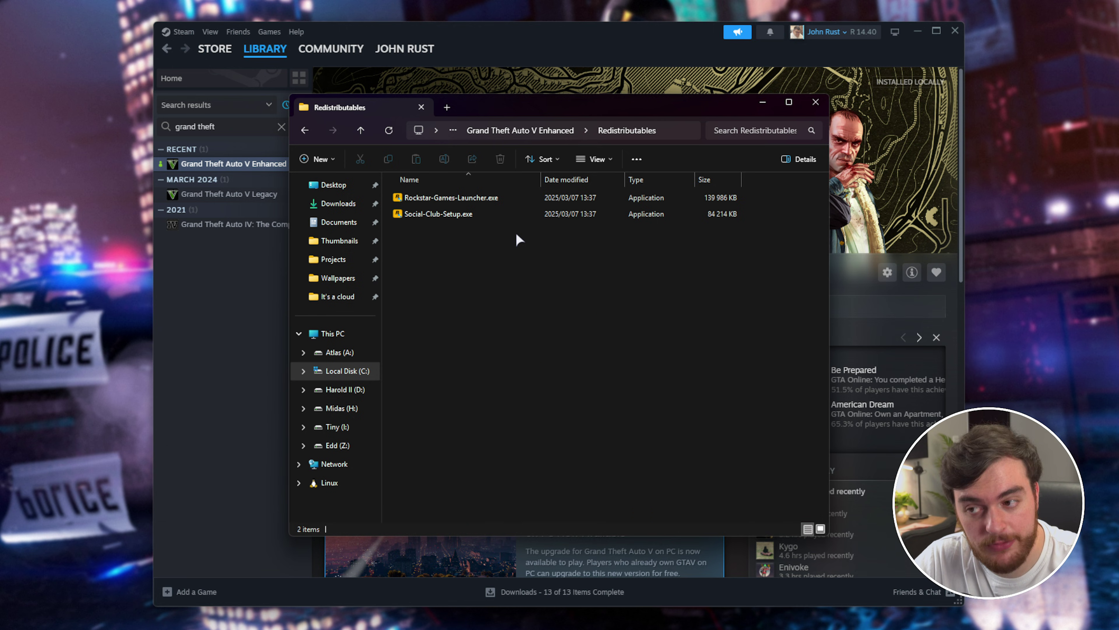
left_click(586, 200)
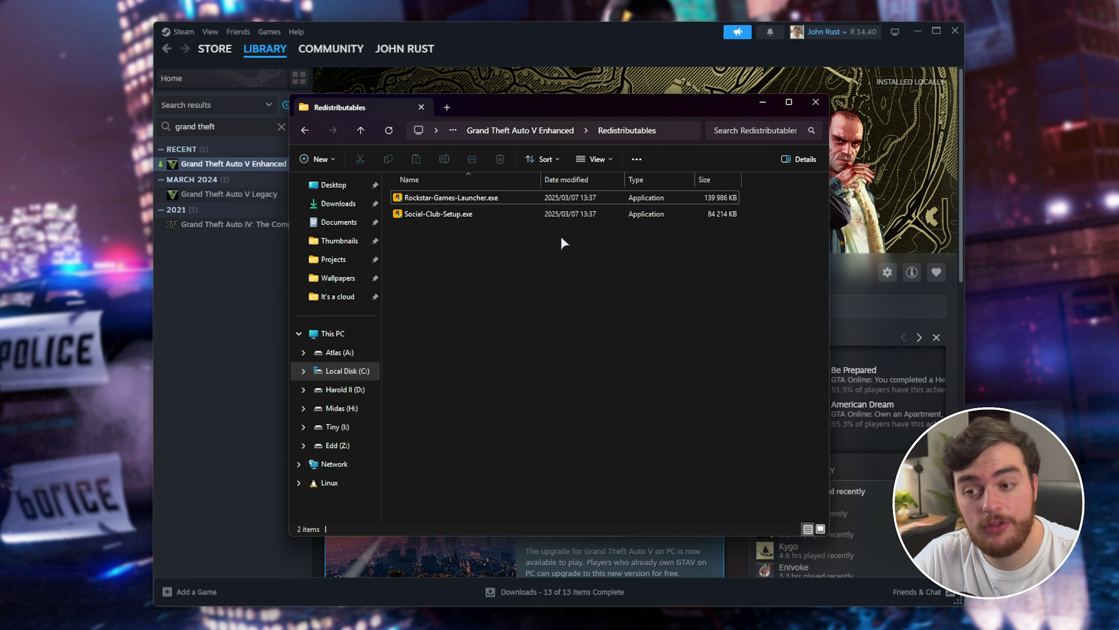
left_click_drag(560, 236, 546, 168)
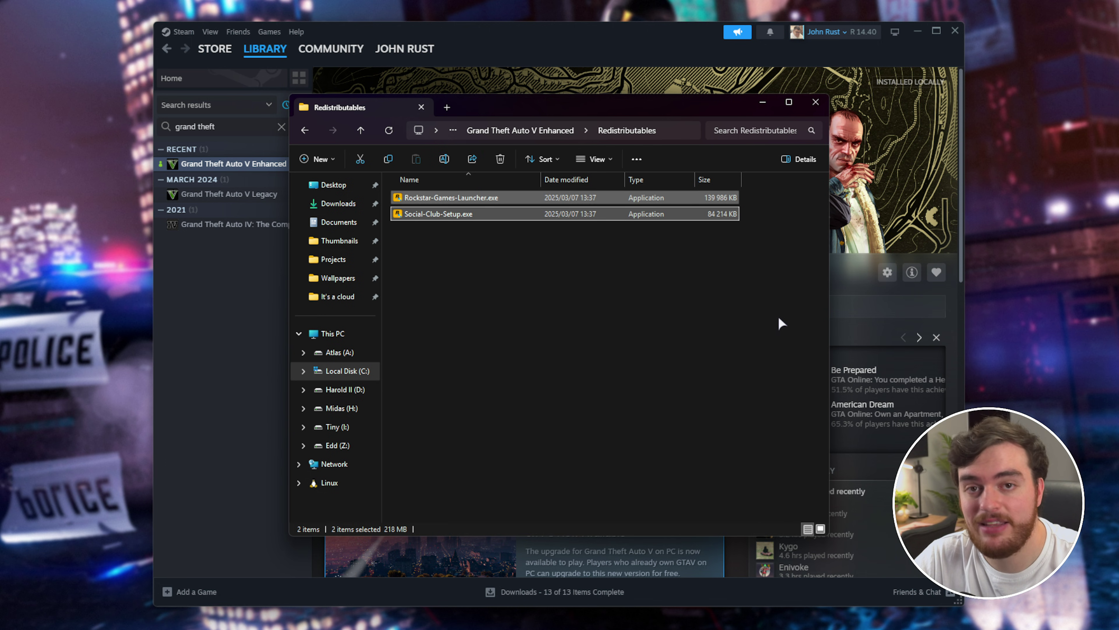
left_click(739, 341)
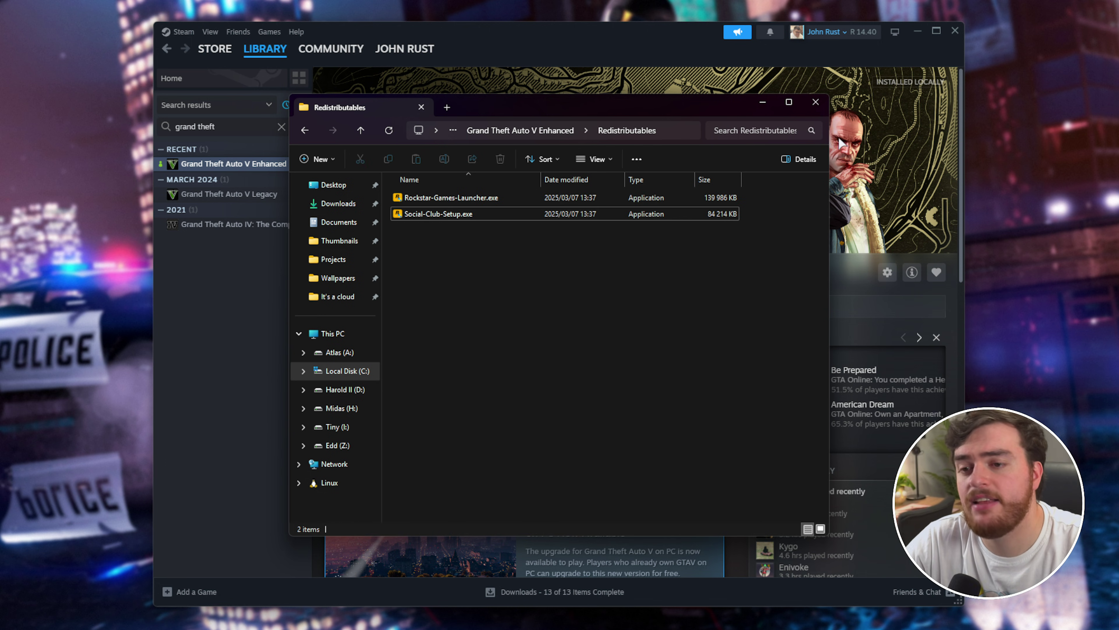
Step: Close the Redistributables window, open This PC with Win+E, then minimize it
left_click(810, 106)
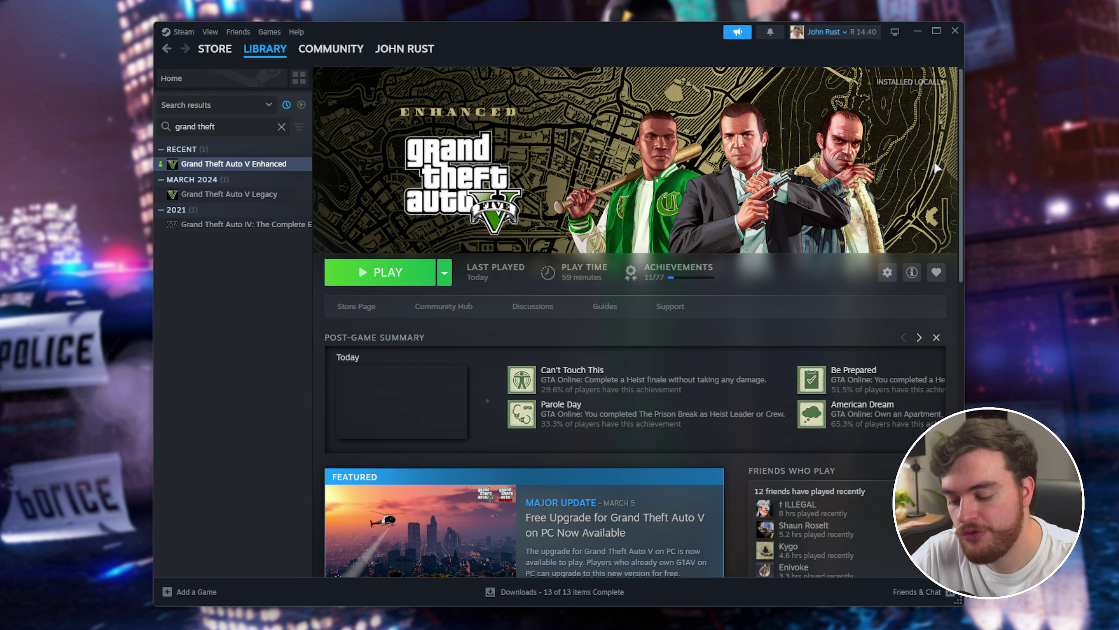
key("super+e")
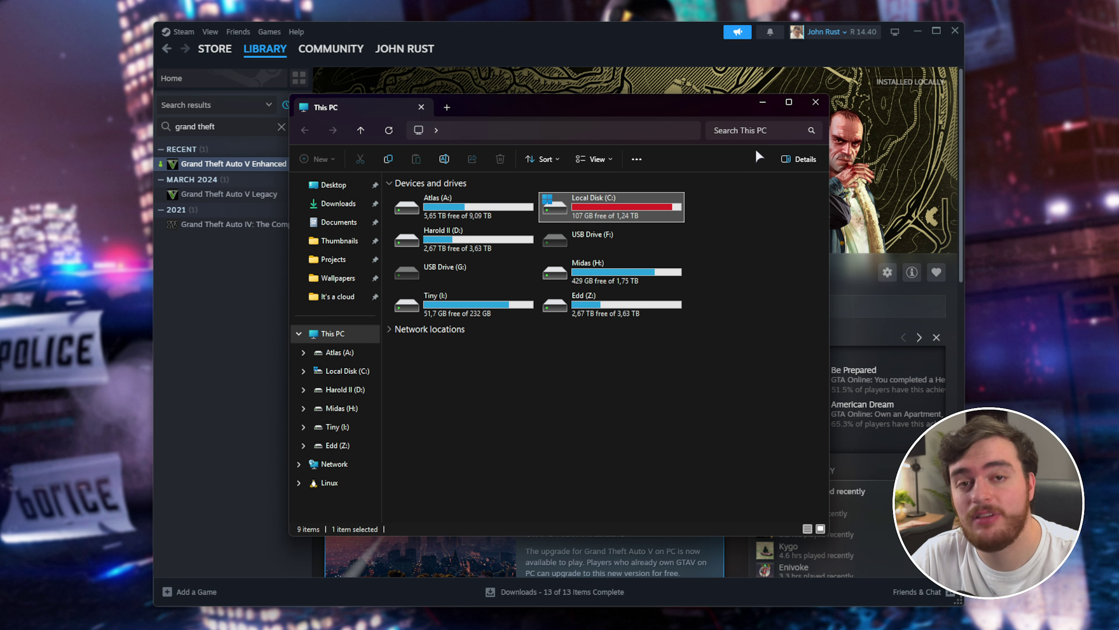
left_click(762, 102)
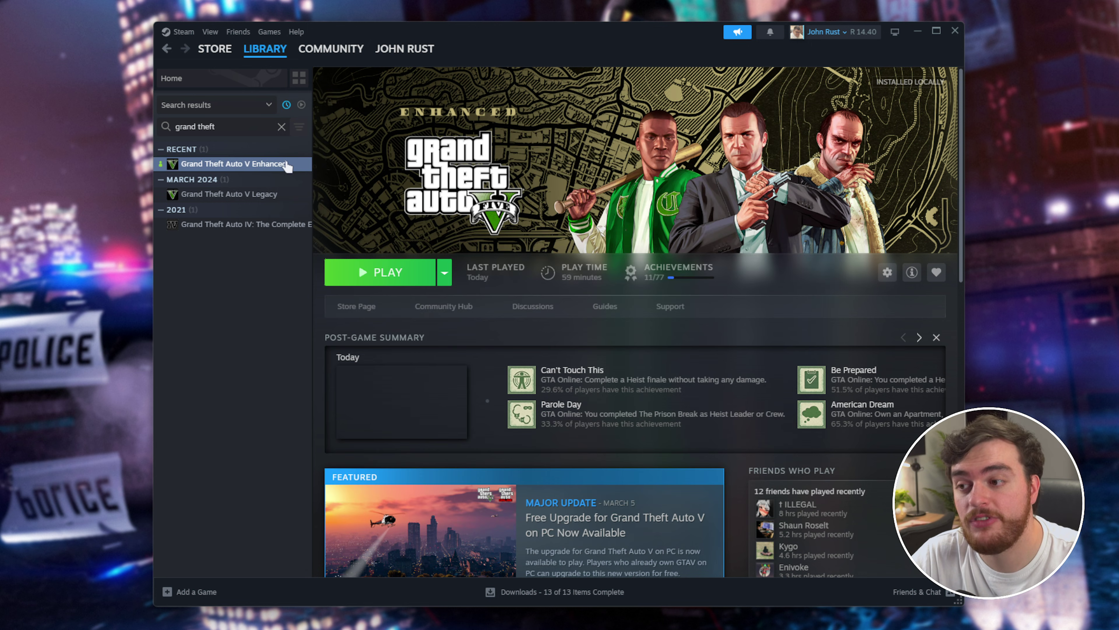
right_click(286, 163)
left_click(334, 273)
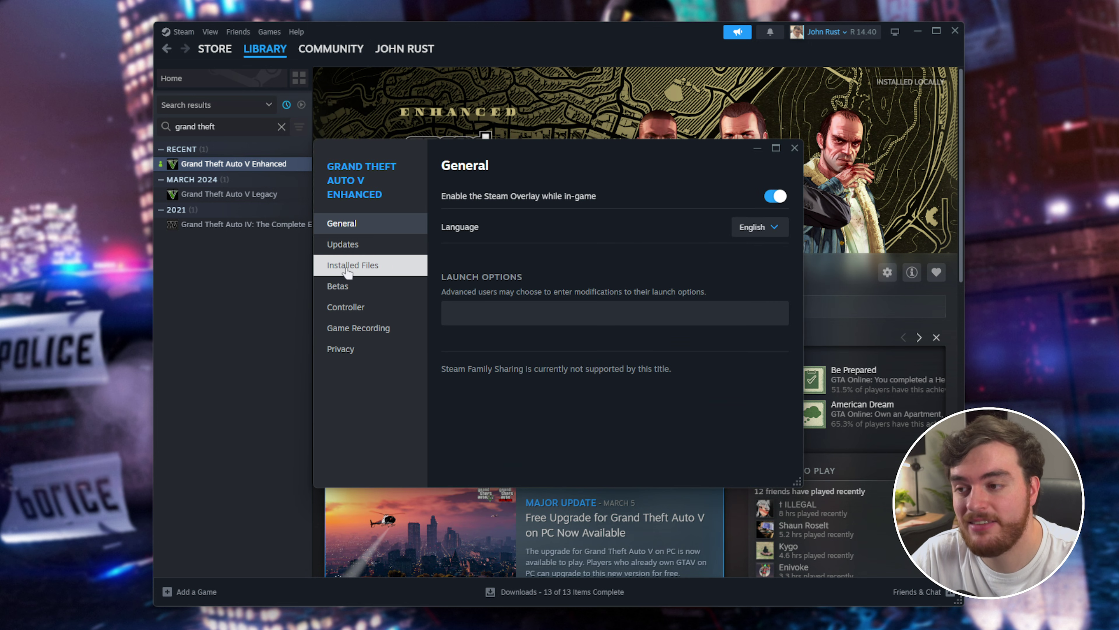
left_click(378, 264)
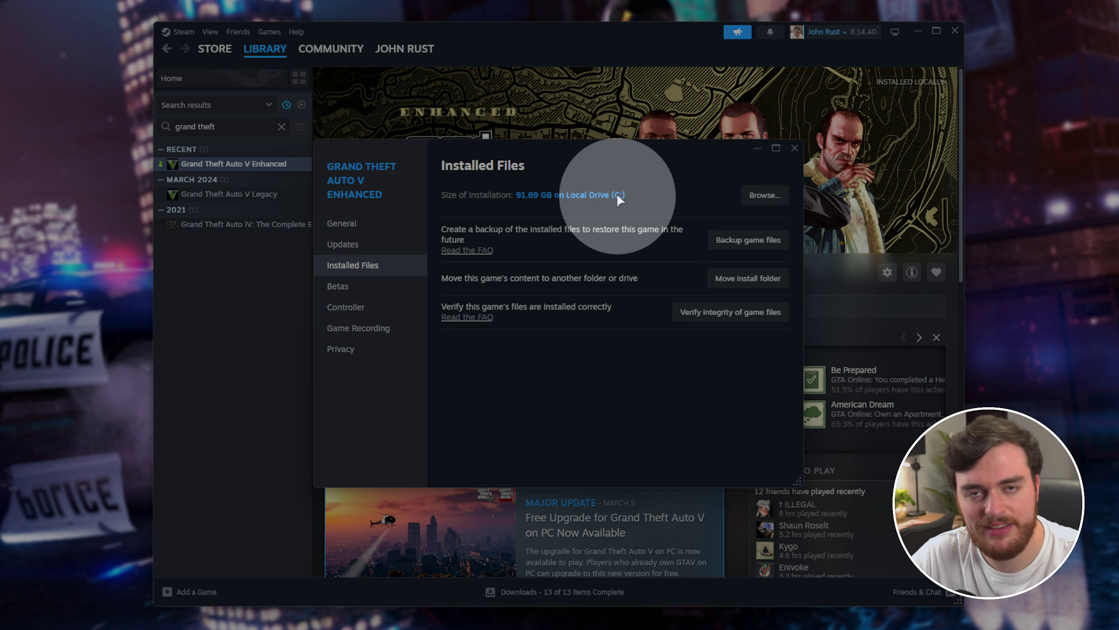
left_click(598, 124)
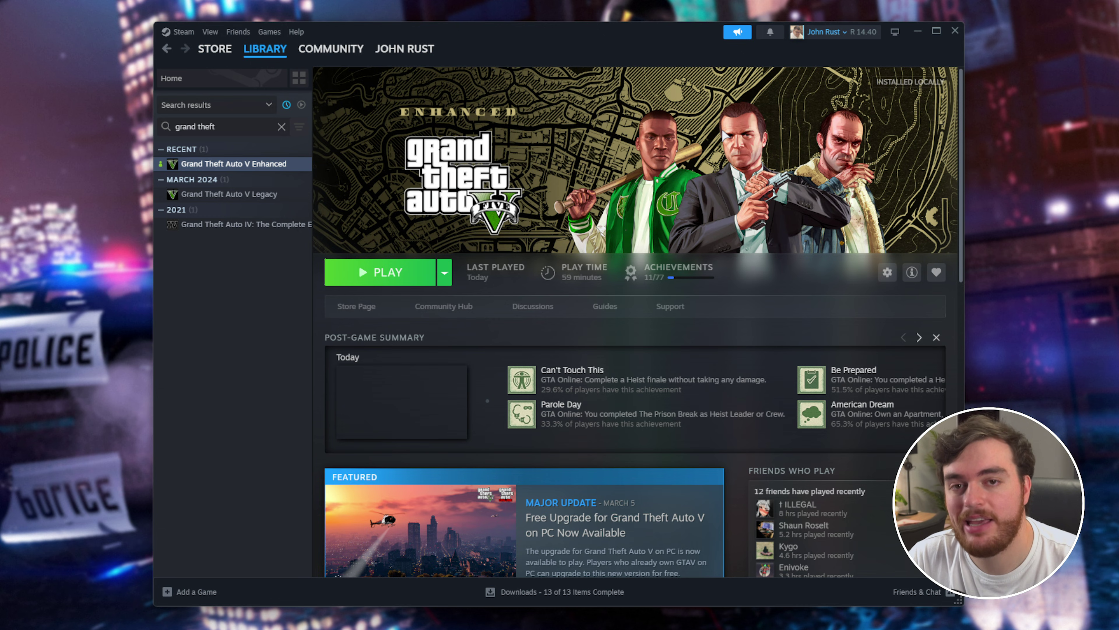
Step: Open File Explorer at This PC with Win+E
key("super+e")
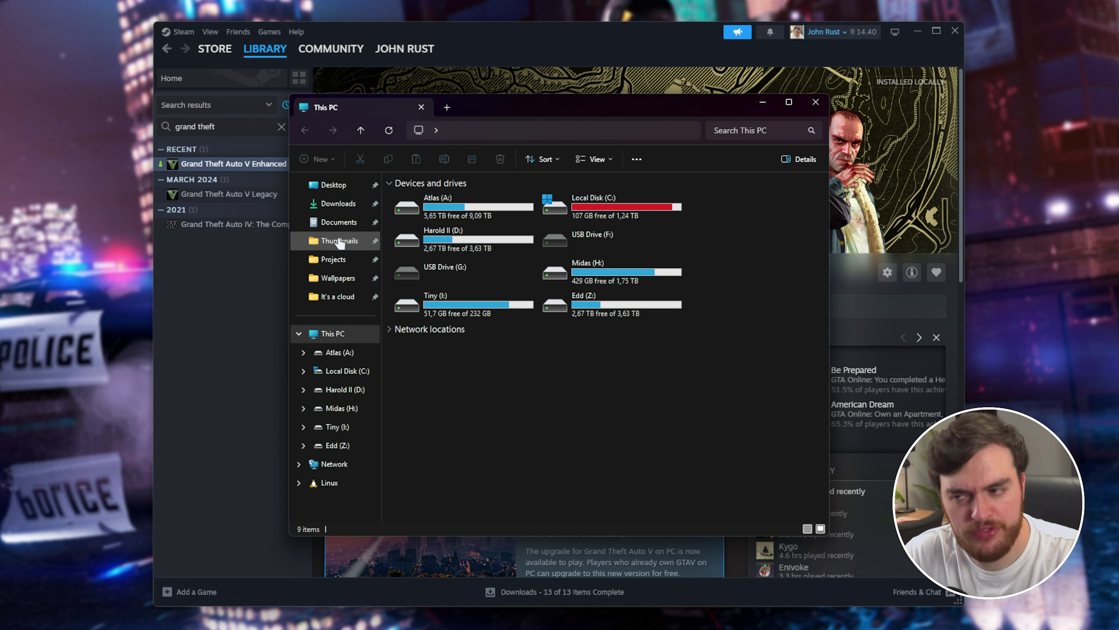
Step: Navigate to Documents > Rockstar Games > GTAV Enhanced
left_click(339, 223)
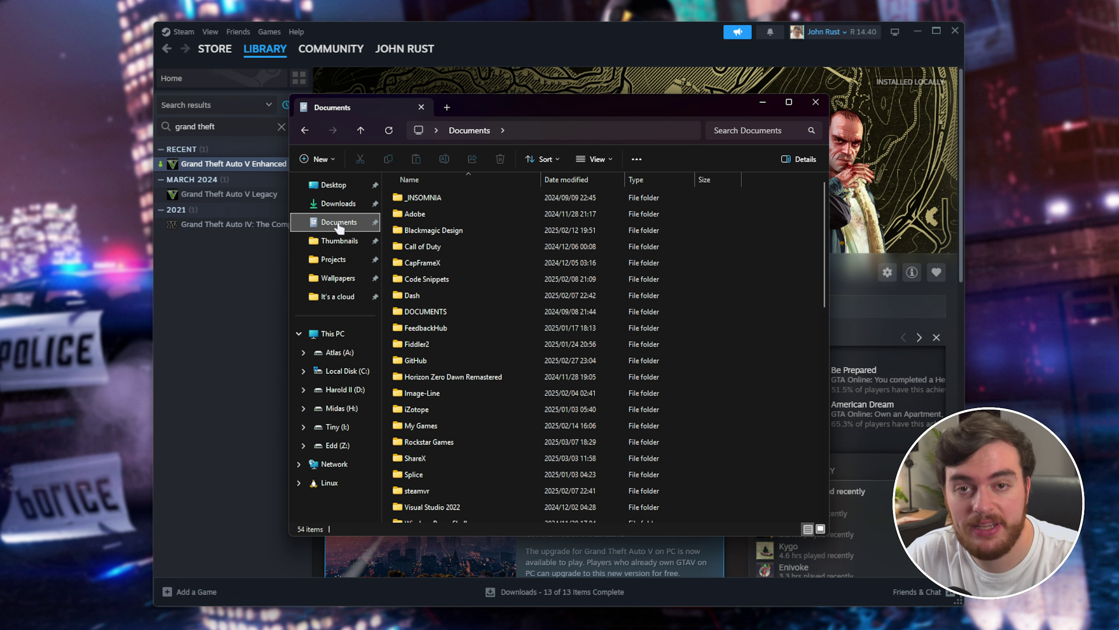
double_click(460, 442)
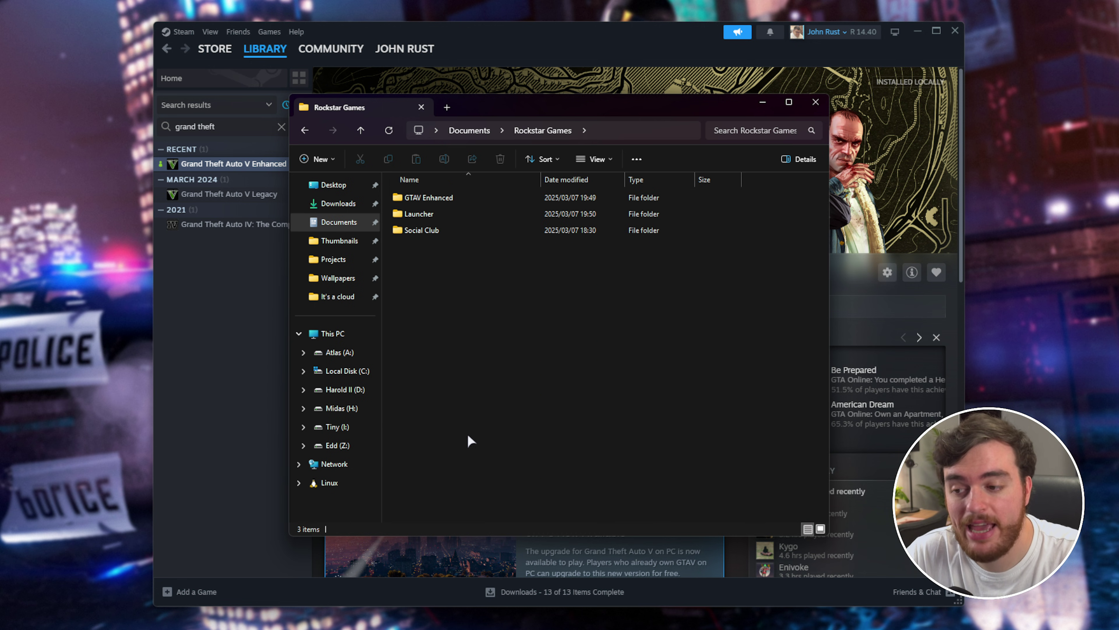
double_click(495, 197)
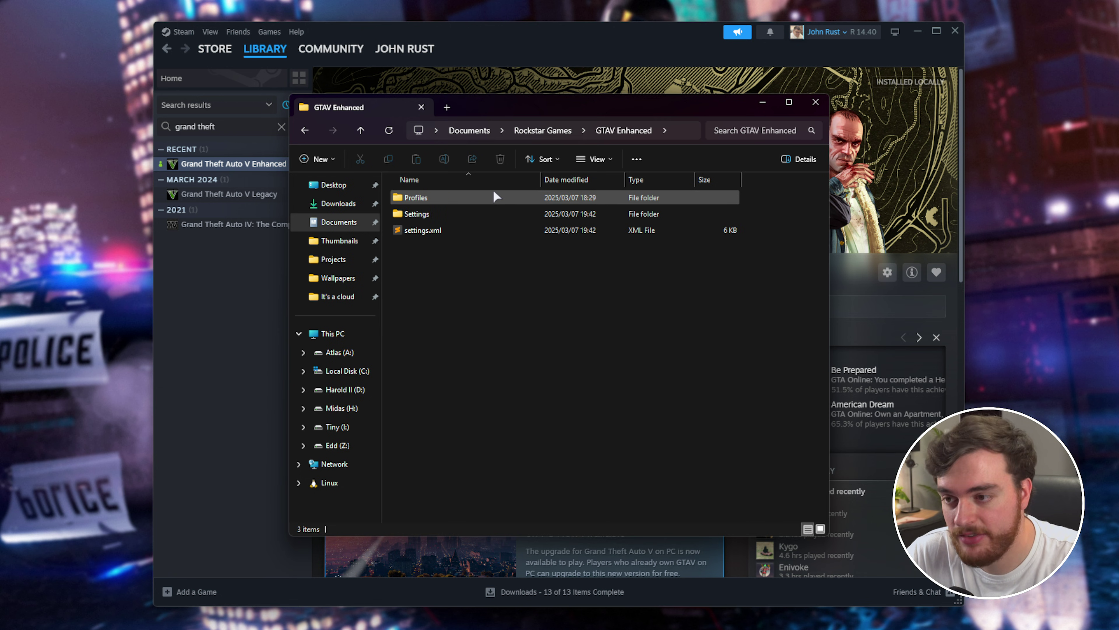
Step: View settings.xml in the text editor, close it, and delete the file
left_click(514, 232)
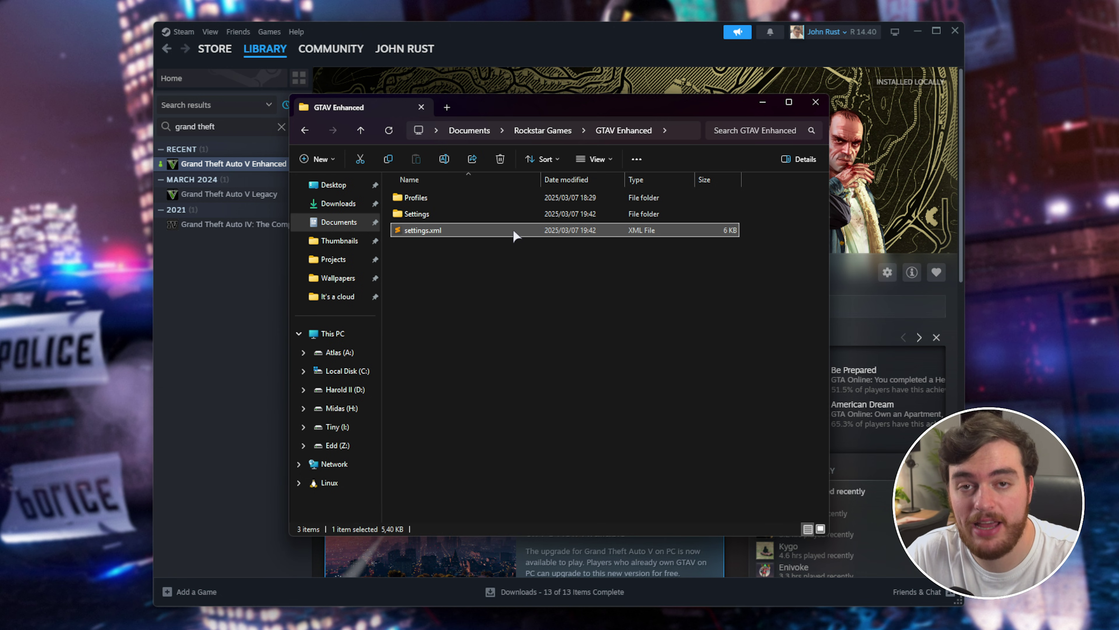
double_click(513, 230)
scroll(518, 292, "down", 3)
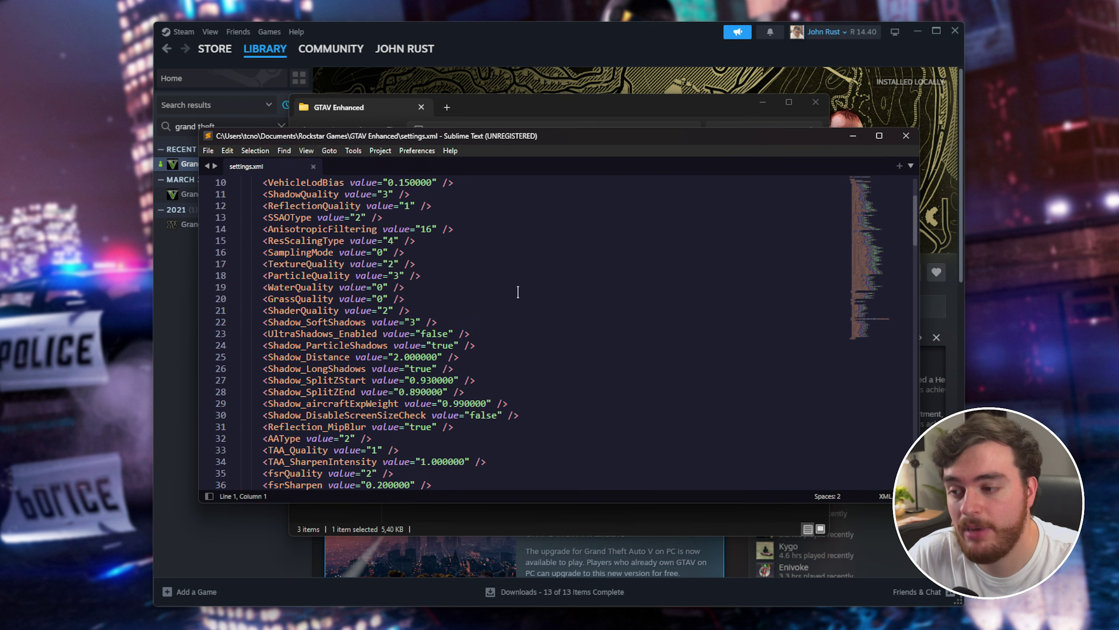
scroll(518, 292, "down", 17)
left_click(906, 135)
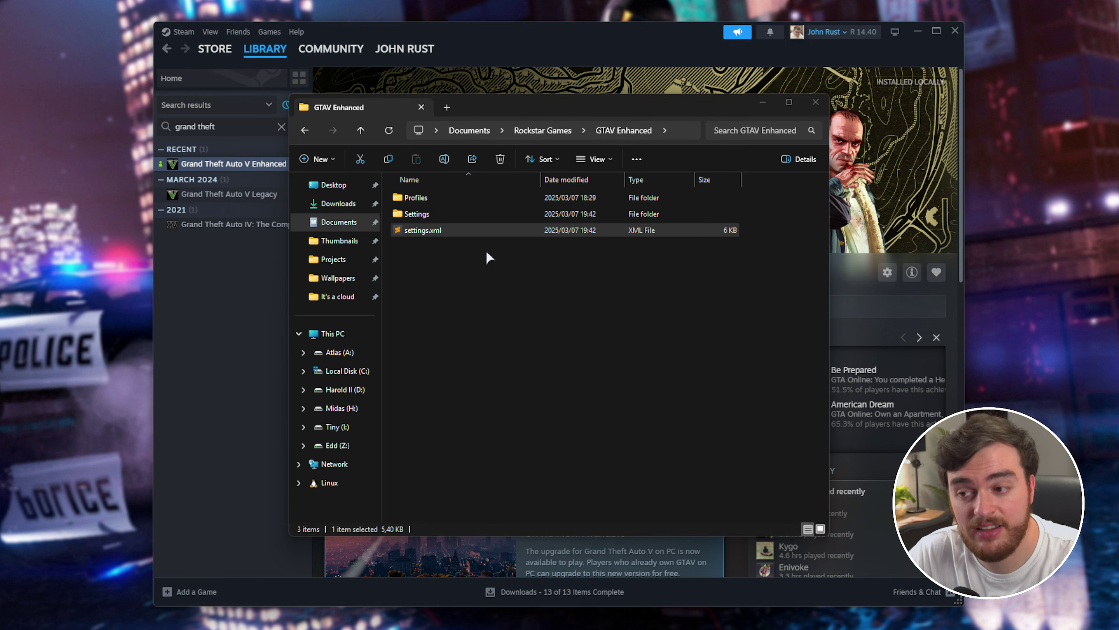
key("Delete")
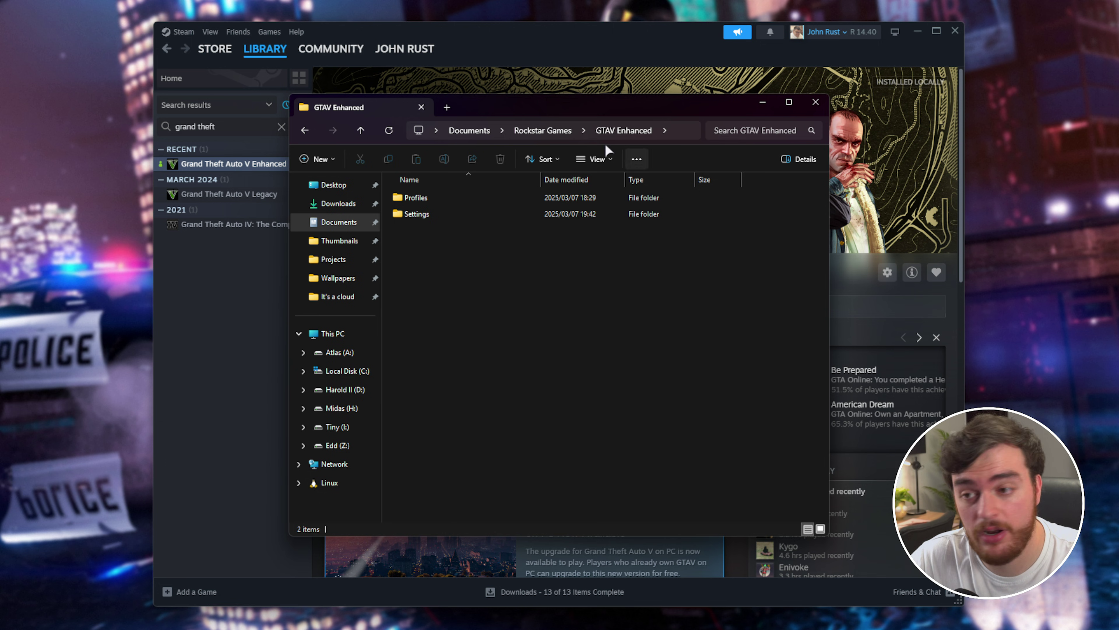
left_click(568, 286)
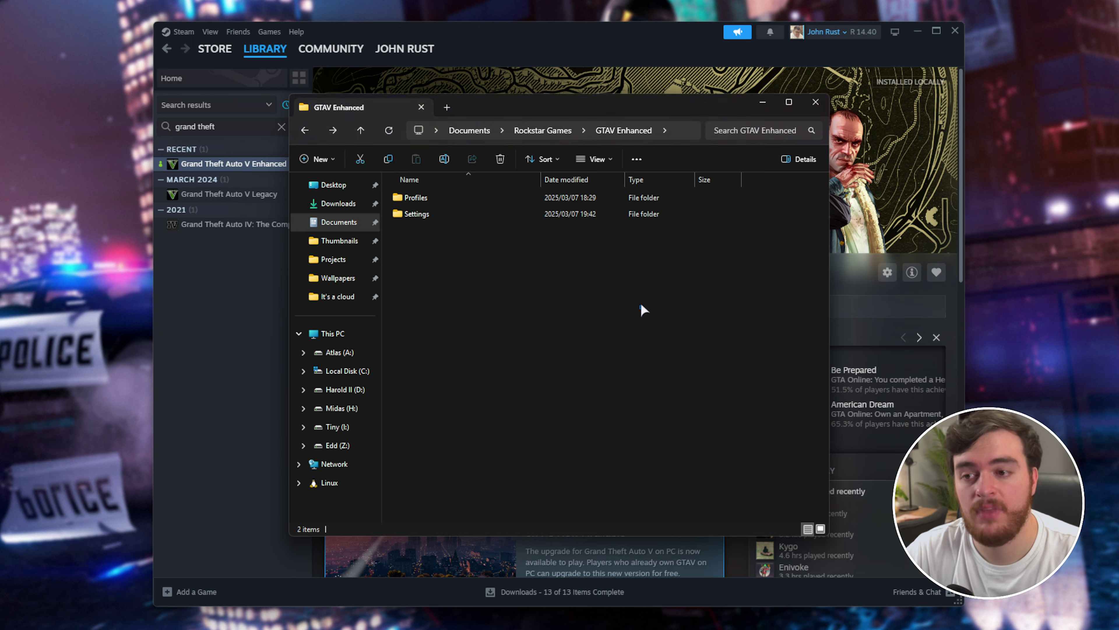
Step: Restore settings.xml with Ctrl+Z and select the Profiles, Settings and settings.xml items
key("ctrl+a")
key("ctrl+z")
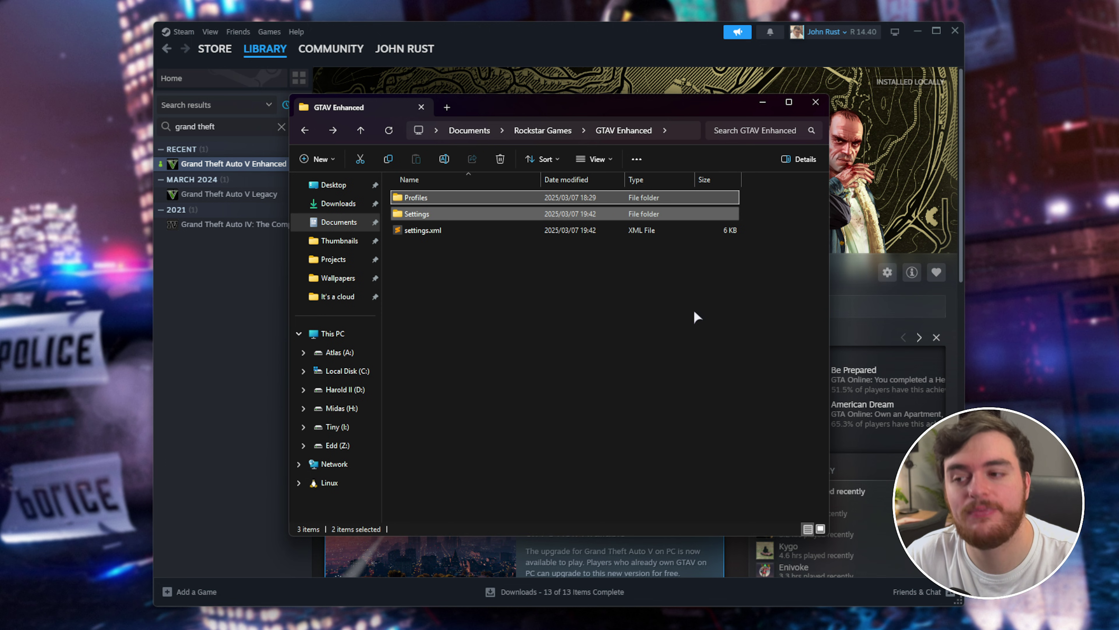
left_click_drag(740, 342, 621, 190)
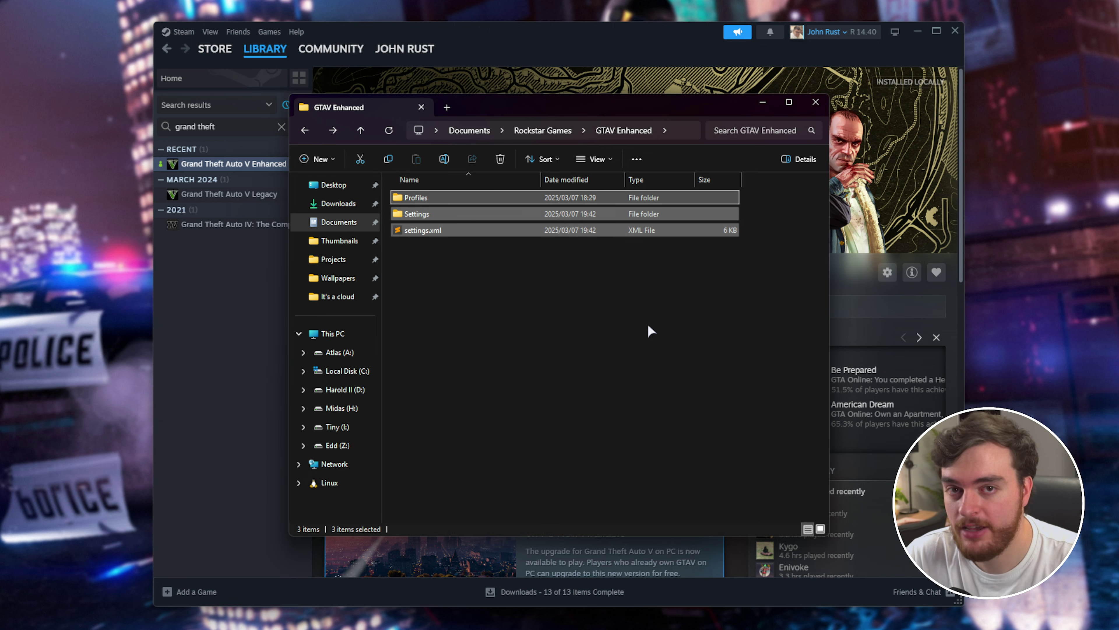
left_click_drag(744, 276, 674, 228)
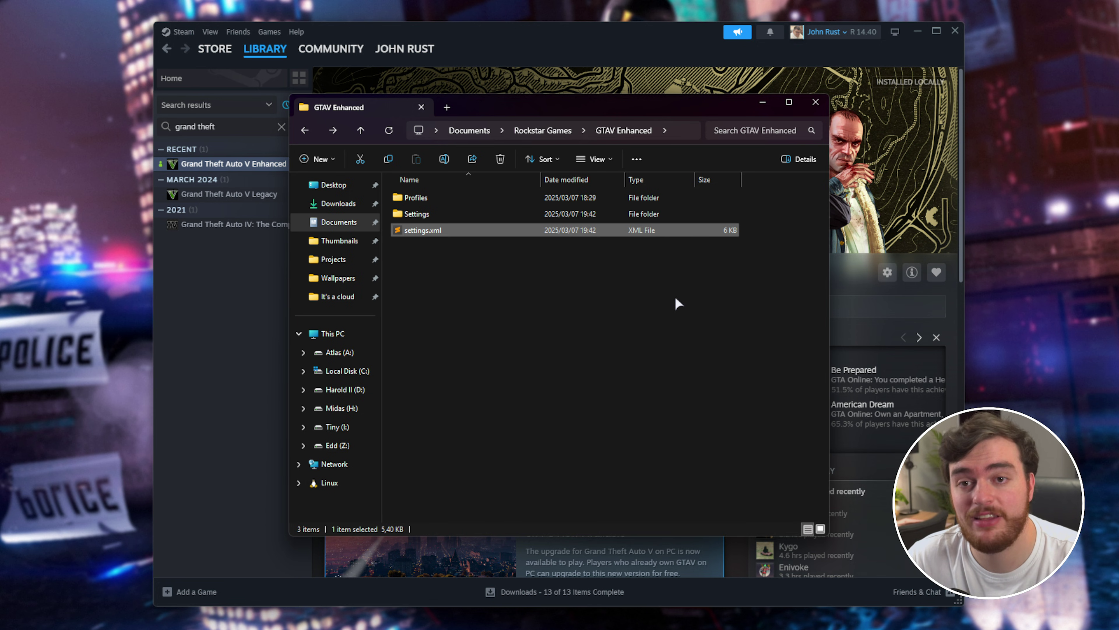
key("ctrl+a")
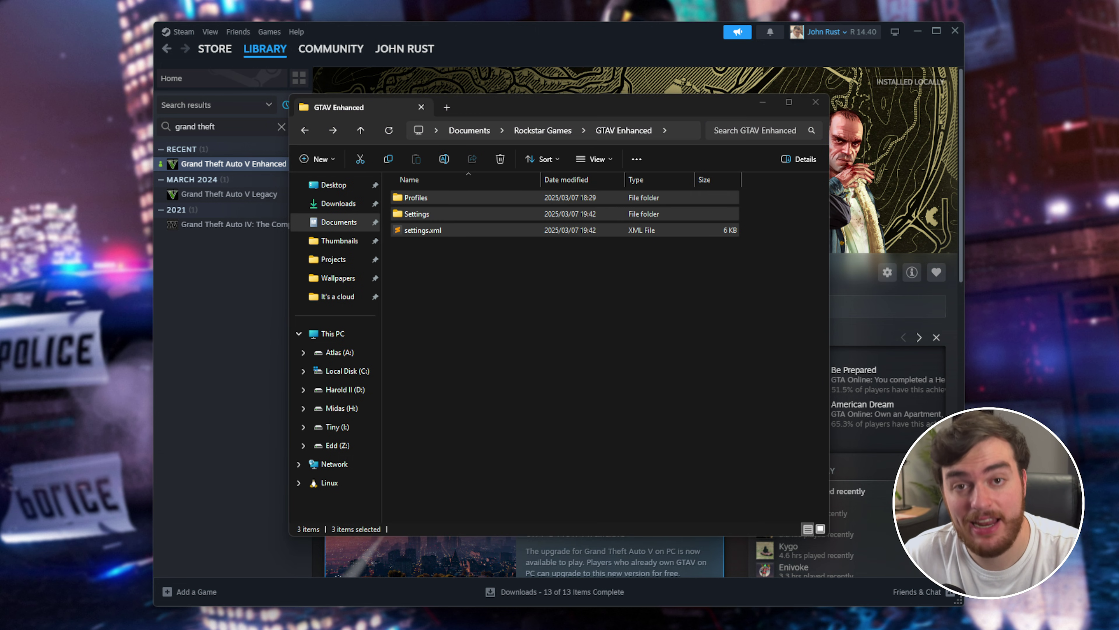
left_click(647, 115)
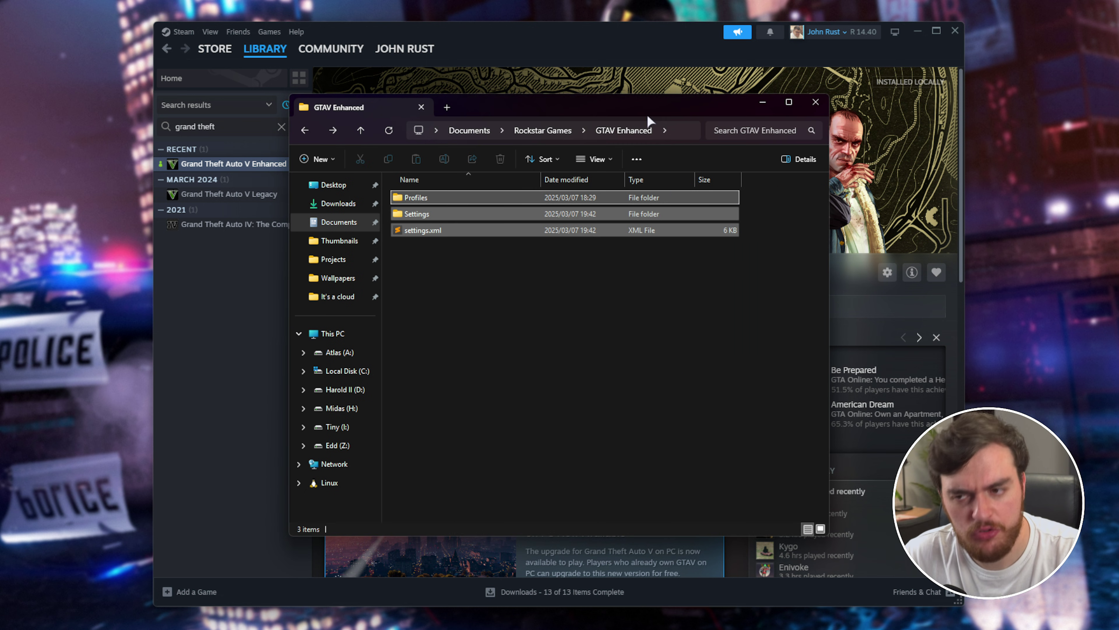
Step: Close the GTAV Enhanced folder and select Rockstar Games SDK in the installed programs list
left_click(810, 107)
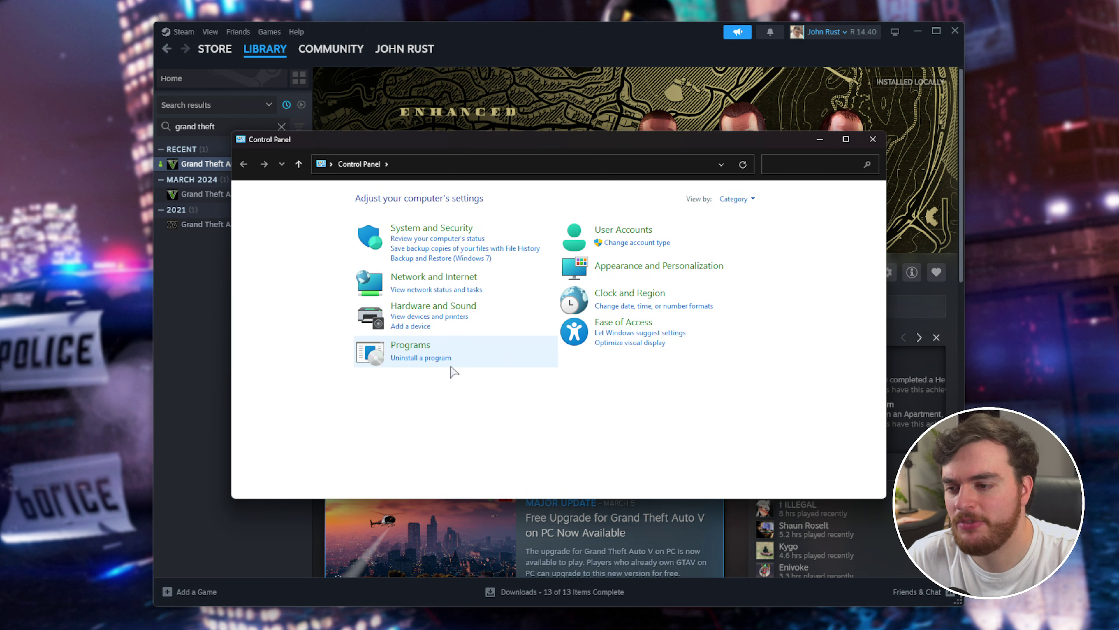
left_click(430, 359)
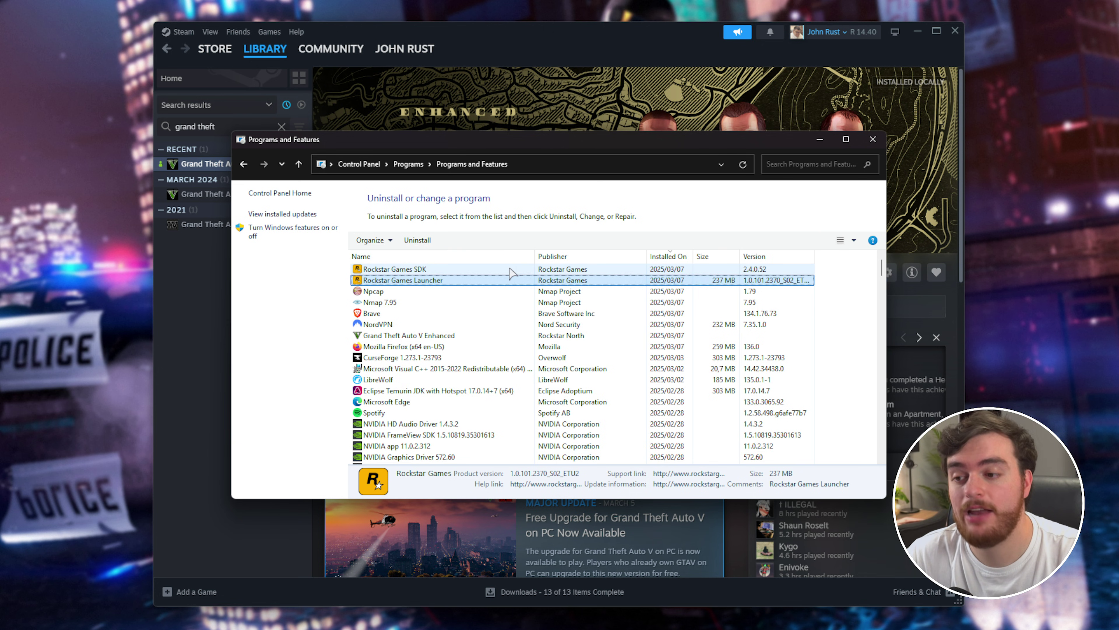
left_click(510, 269)
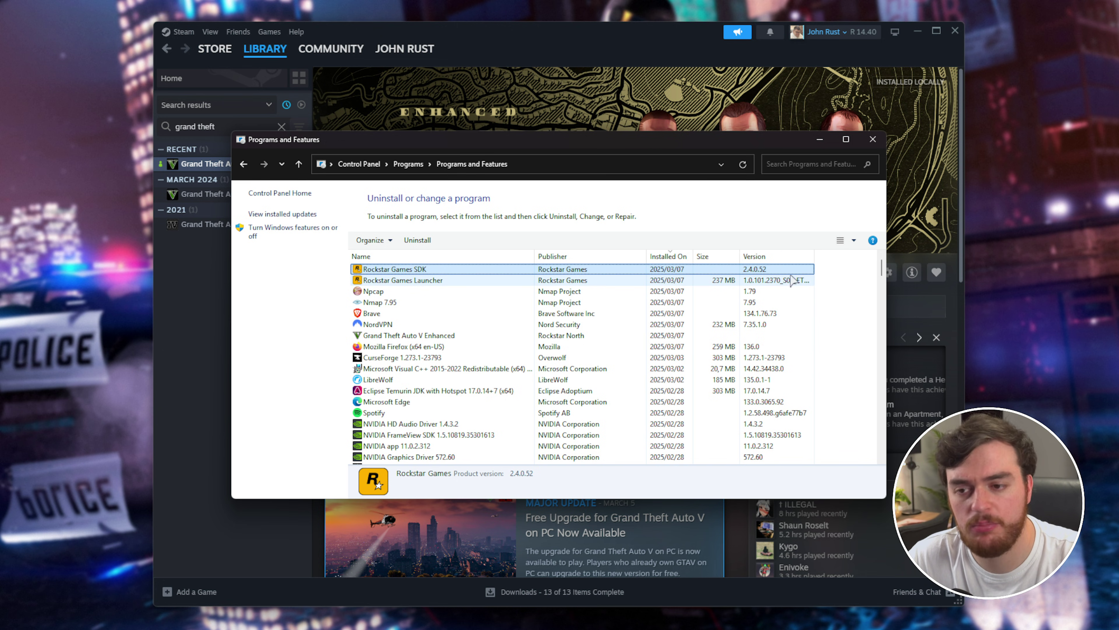
Step: Back in Steam, browse the local files of GTA V Enhanced
left_click(710, 118)
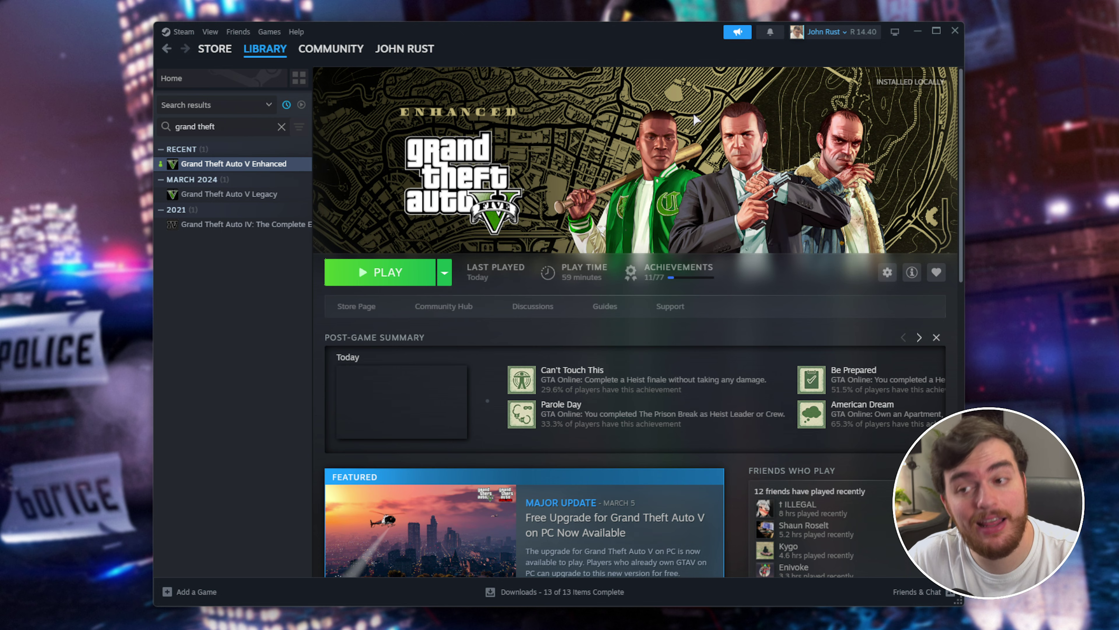
right_click(271, 169)
mouse_move(335, 256)
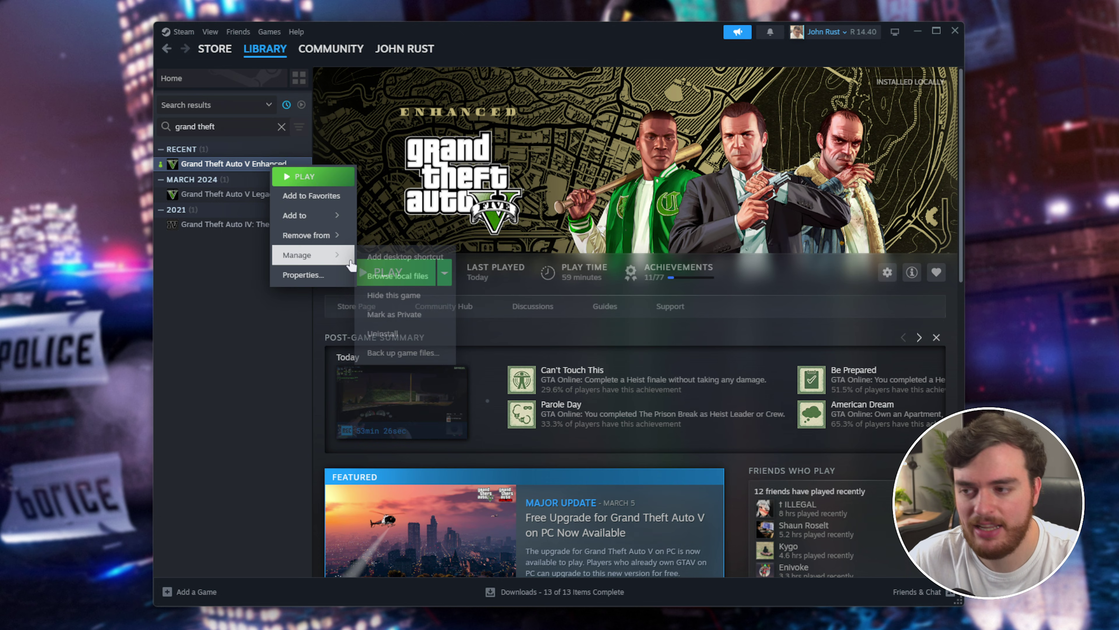
left_click(396, 276)
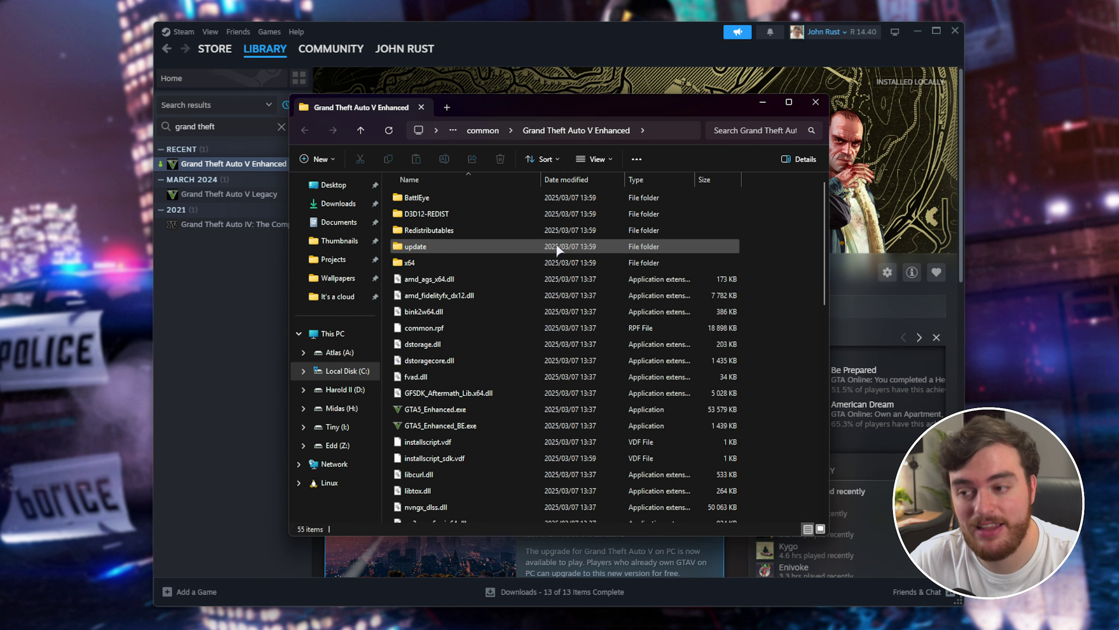
Step: Open Redistributables and select both Rockstar-Games-Launcher.exe and Social-Club-Setup.exe
double_click(476, 229)
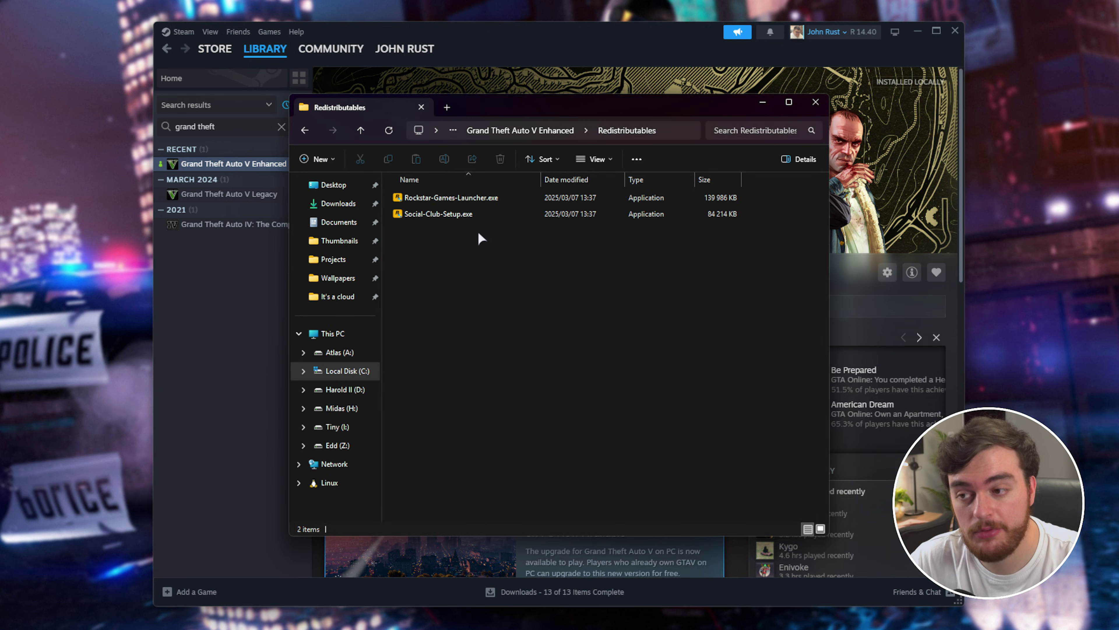
left_click_drag(781, 258, 397, 188)
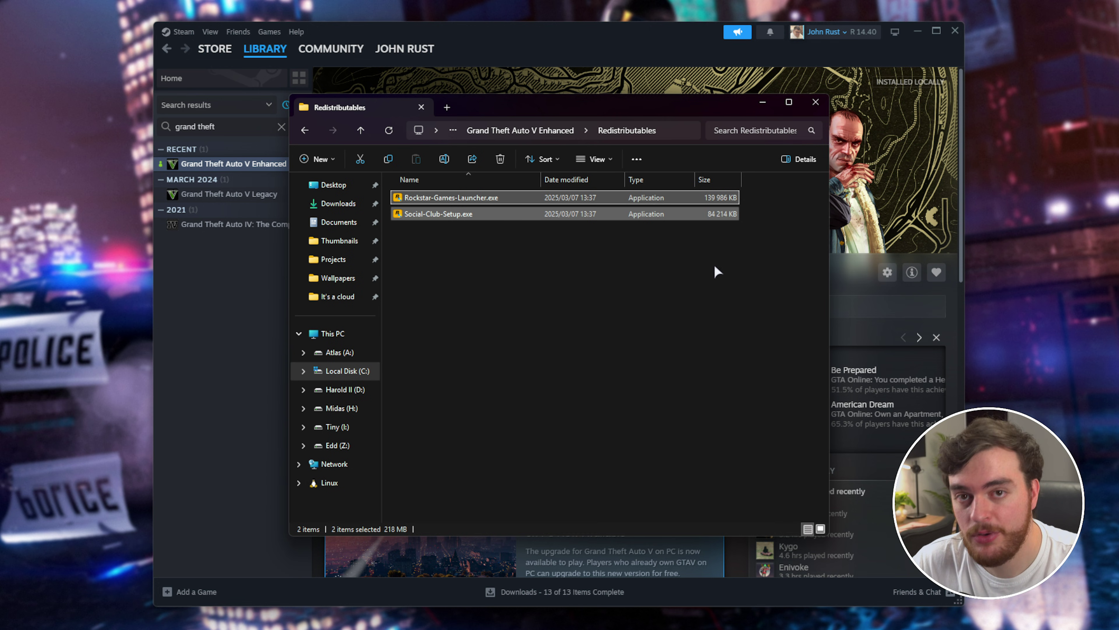
left_click_drag(652, 211, 676, 276)
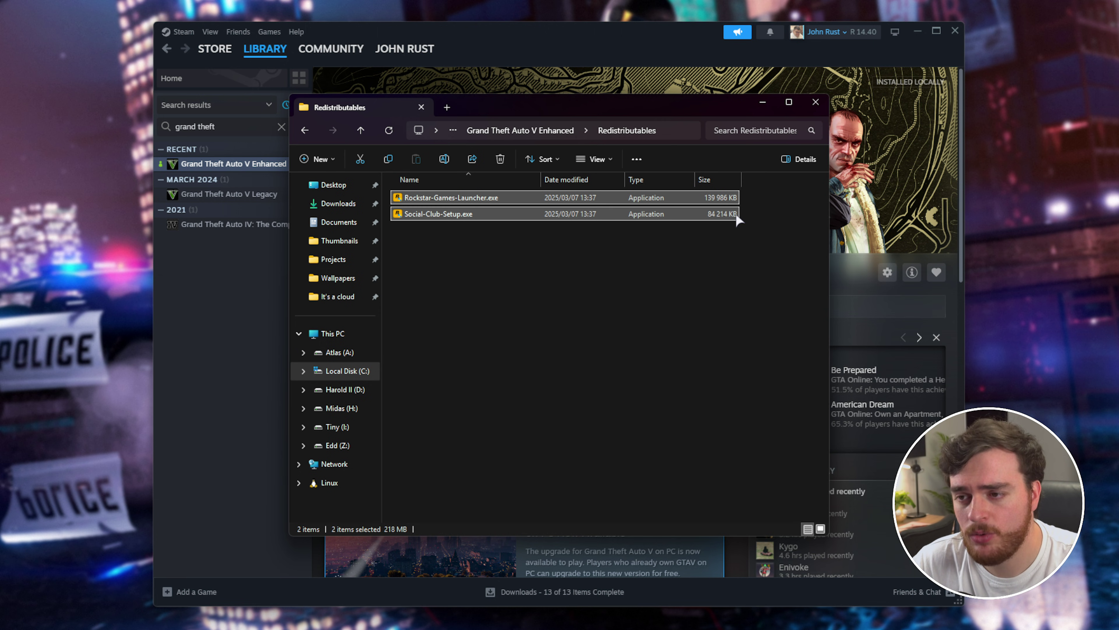
Step: Close the Redistributables folder and minimize Steam to show Rockstar Games SDK and Launcher
left_click(815, 102)
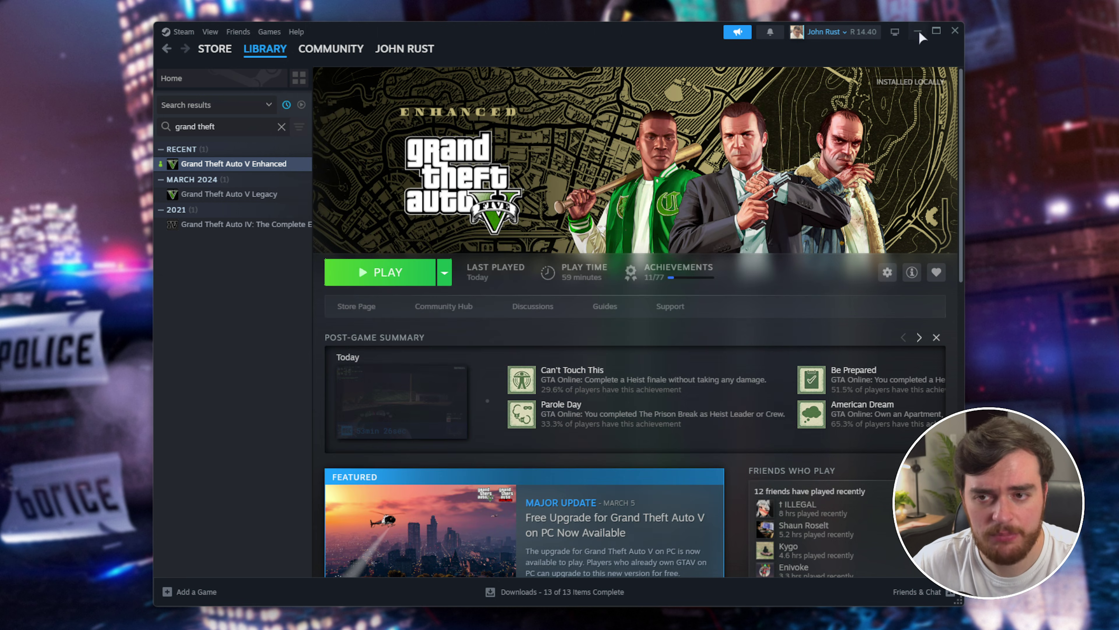
left_click(919, 30)
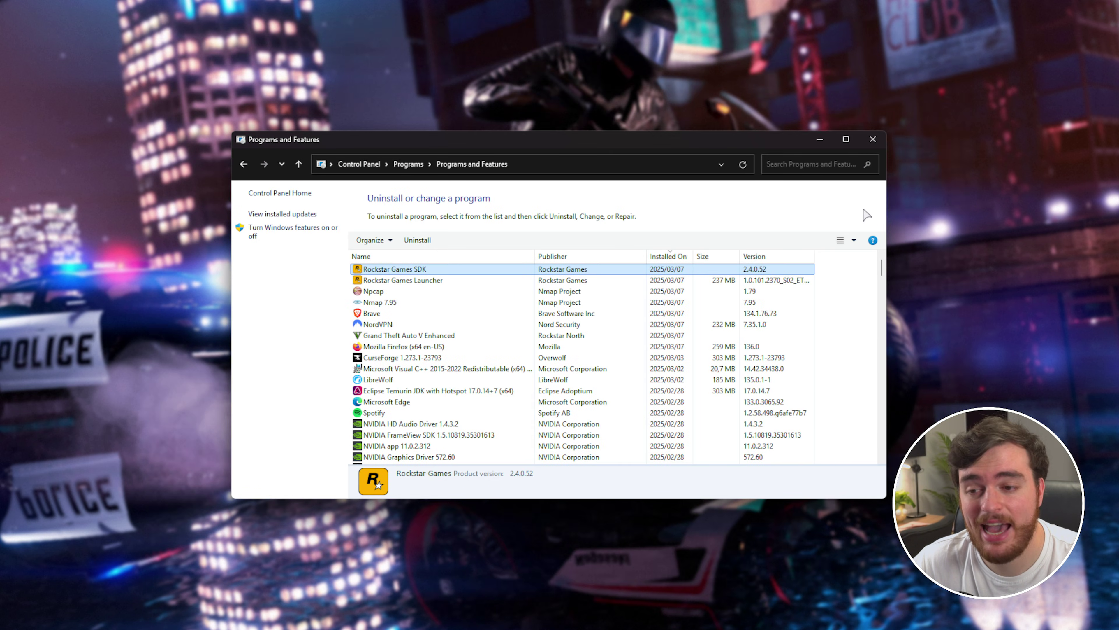